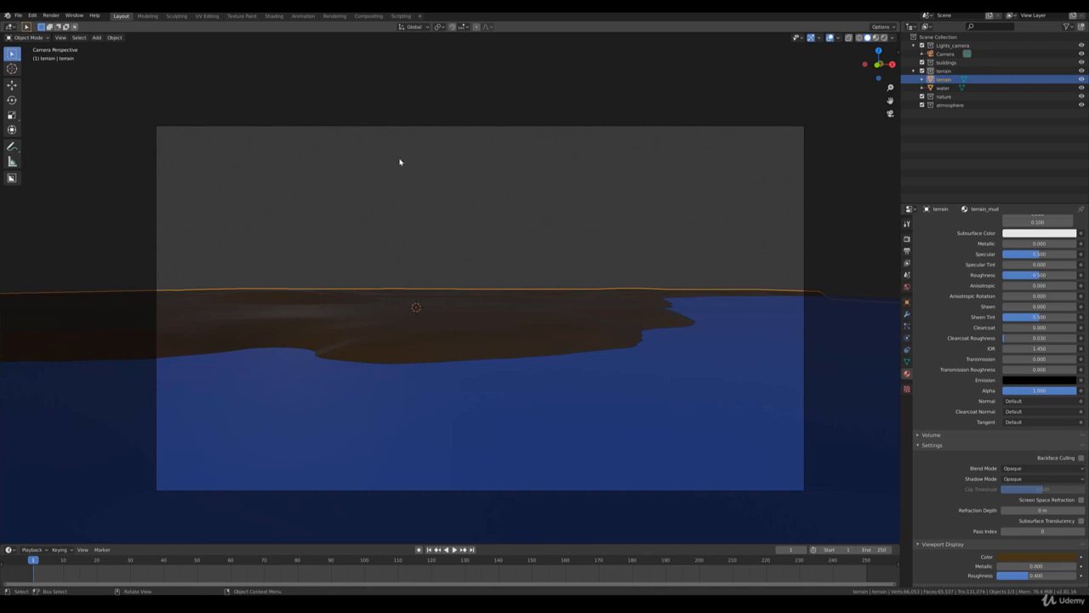
Start appending data and open chapter_03_lecture_18.blend in the chapter_03 folder
{"action": "middle_click_drag", "start_coordinate": [400, 161], "coordinate": [366, 128]}
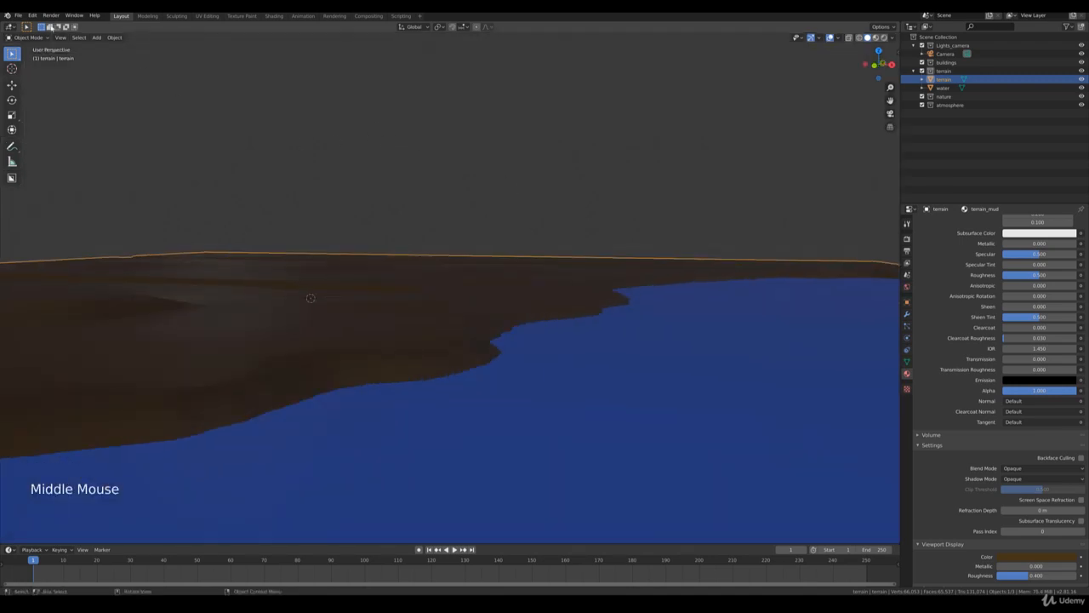
{"action": "left_click", "coordinate": [18, 16]}
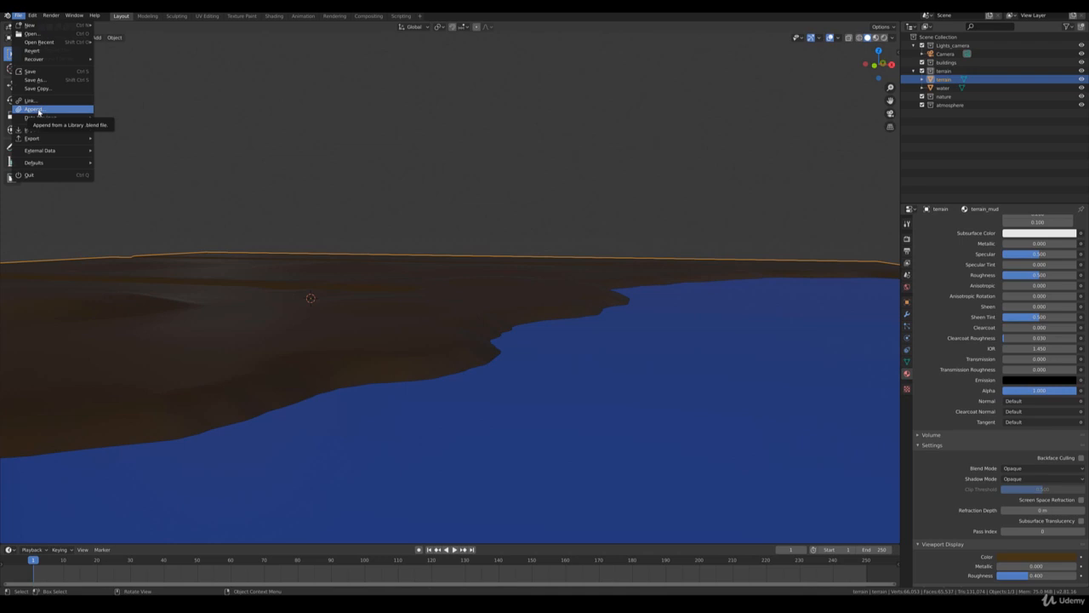
{"action": "left_click", "coordinate": [36, 110]}
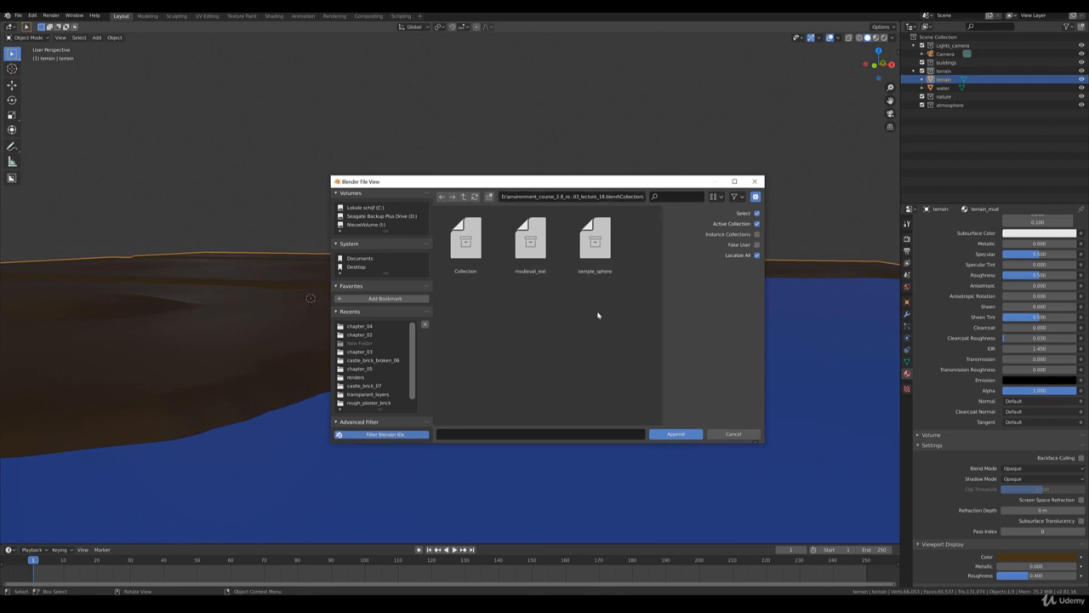
{"action": "left_click", "coordinate": [463, 196]}
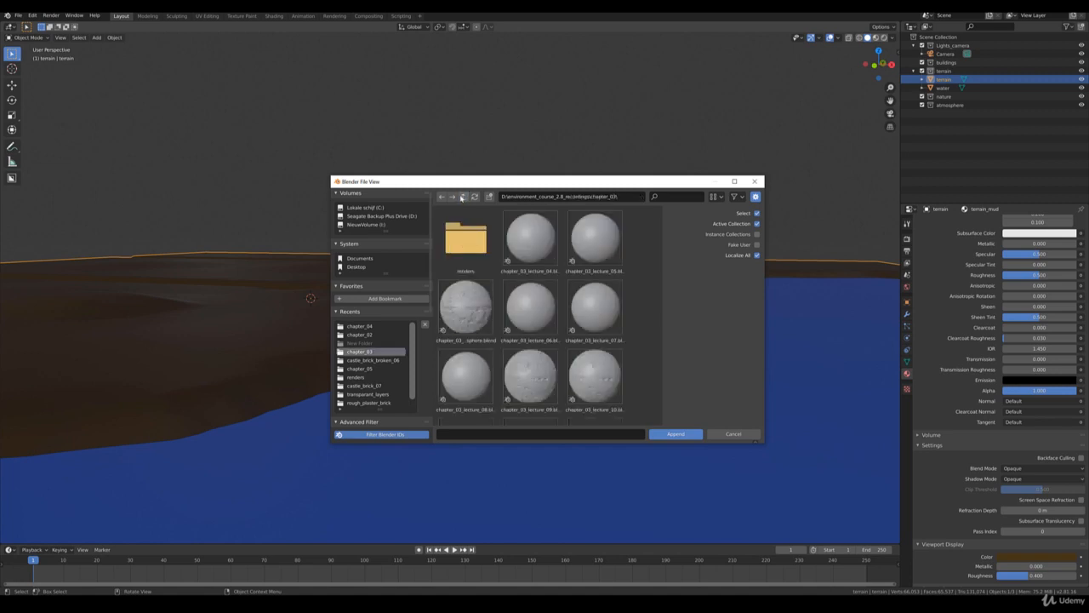
{"action": "scroll", "coordinate": [572, 398], "scroll_direction": "down", "scroll_amount": 5}
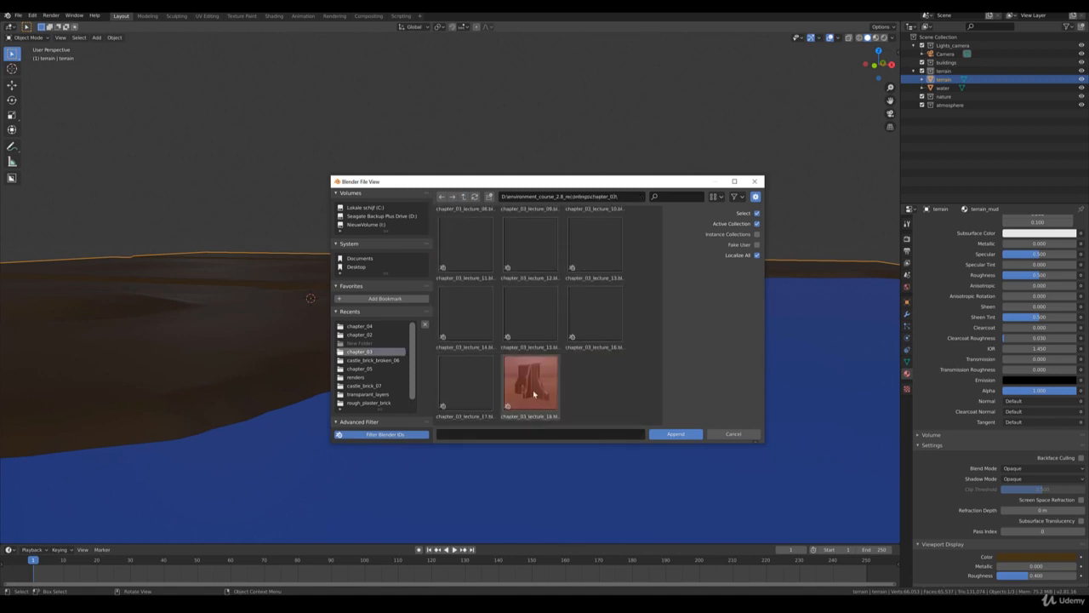
{"action": "double_click", "coordinate": [536, 394]}
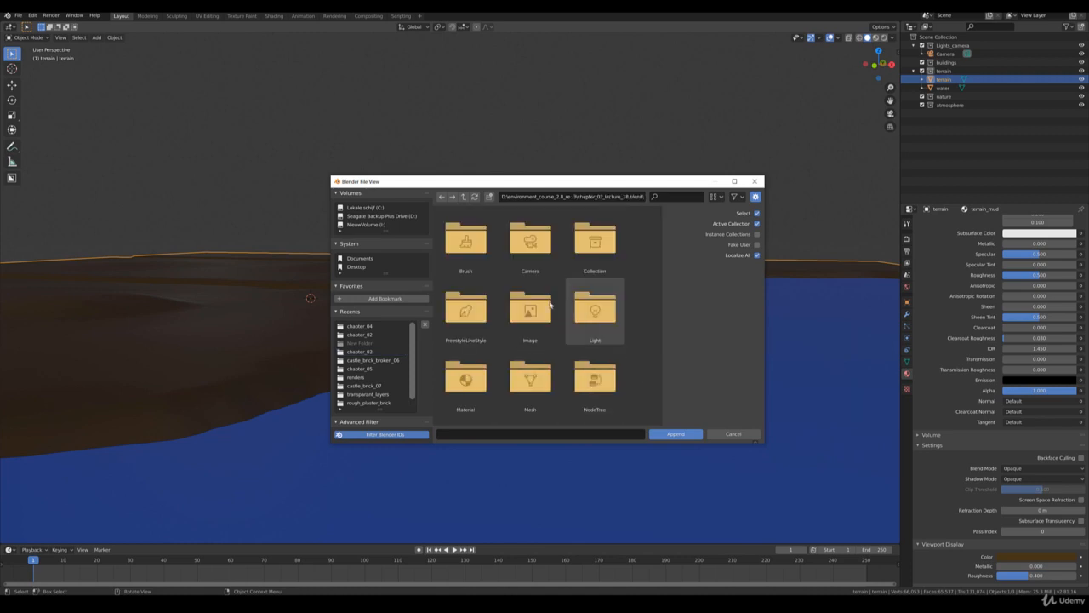
{"action": "scroll", "coordinate": [589, 328], "scroll_direction": "down", "scroll_amount": 2}
{"action": "scroll", "coordinate": [586, 366], "scroll_direction": "up", "scroll_amount": 2}
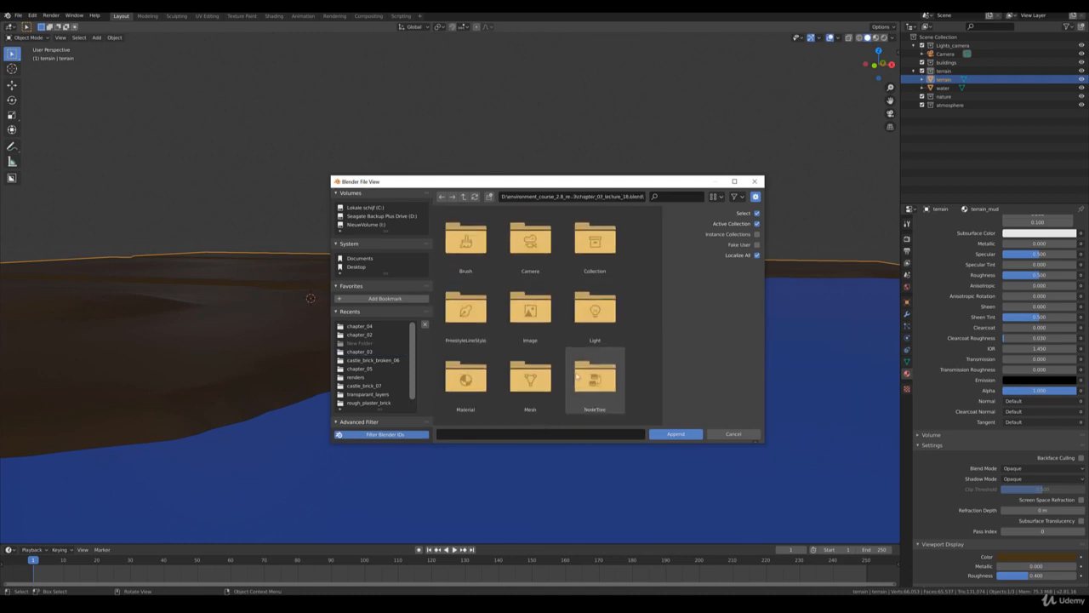
Append the medieval_wall object from the file's Object data and move it into the buildings collection
{"action": "double_click", "coordinate": [599, 255]}
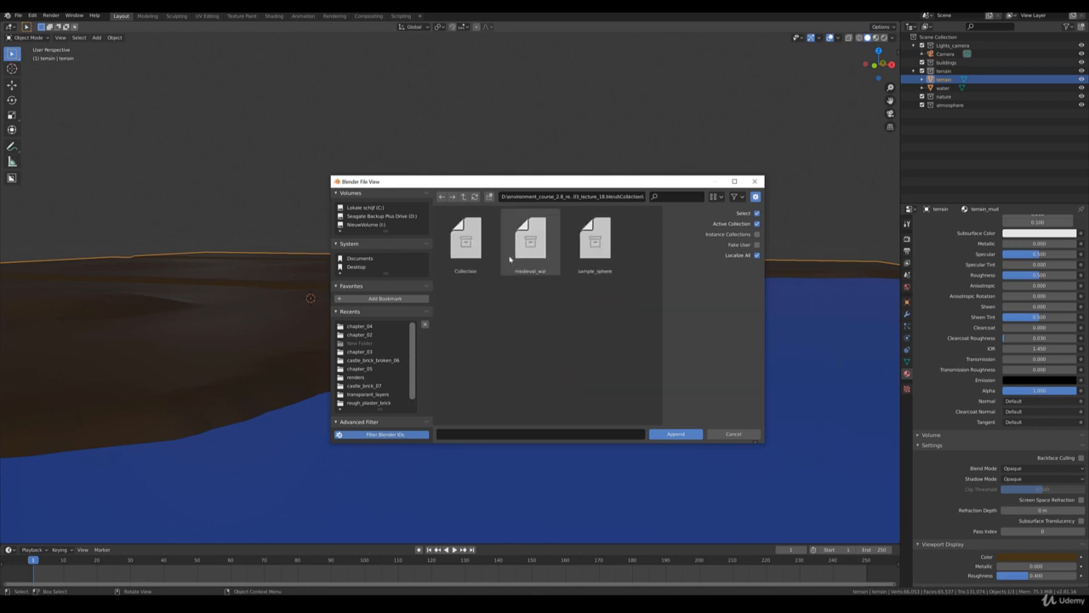
{"action": "left_click", "coordinate": [463, 196]}
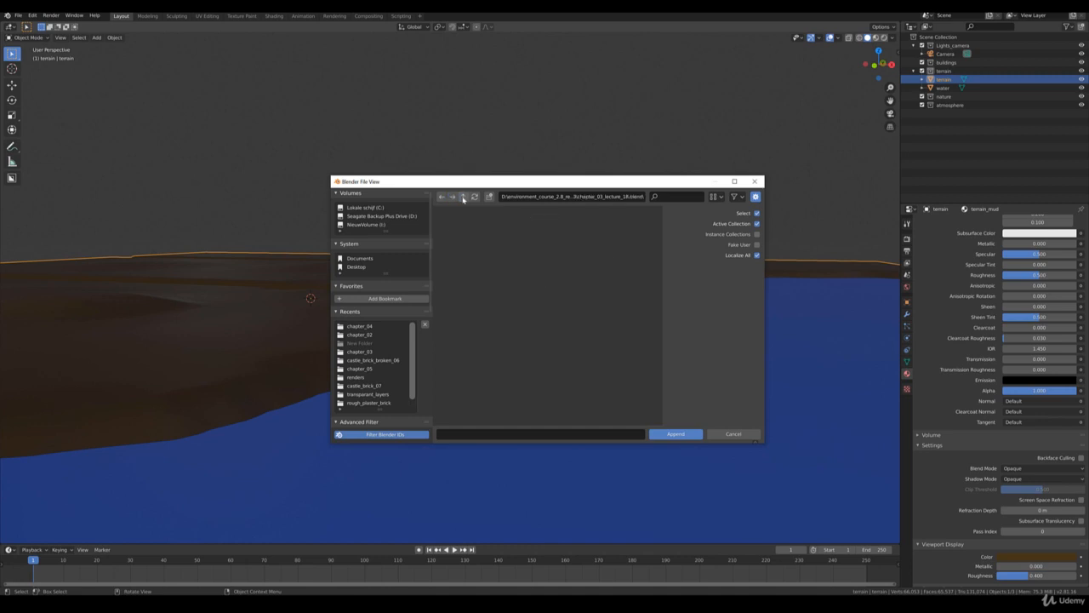
{"action": "scroll", "coordinate": [551, 339], "scroll_direction": "down", "scroll_amount": 2}
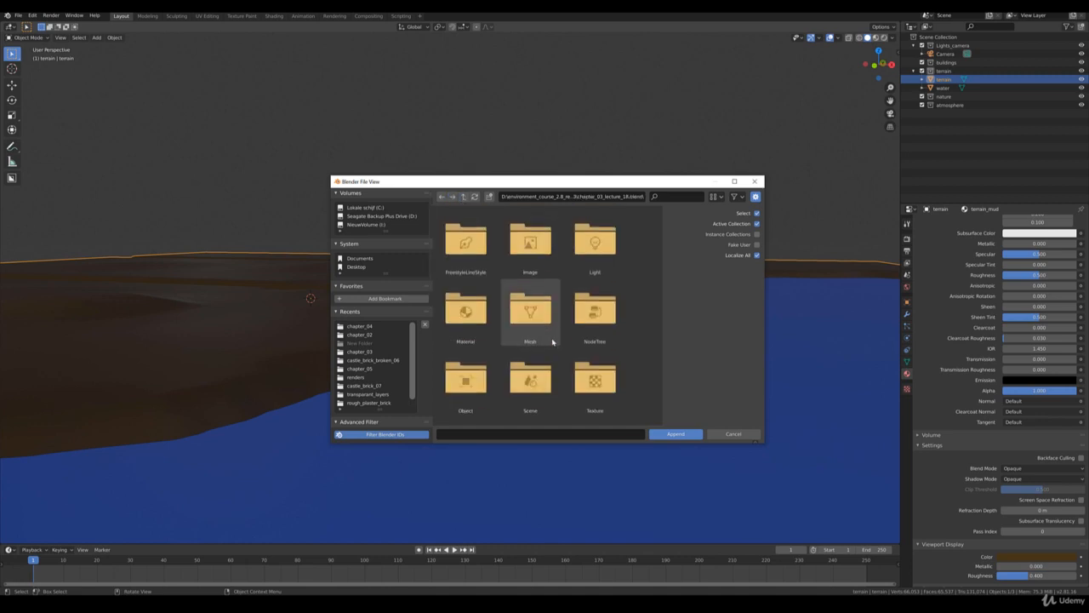
{"action": "scroll", "coordinate": [540, 362], "scroll_direction": "down", "scroll_amount": 1}
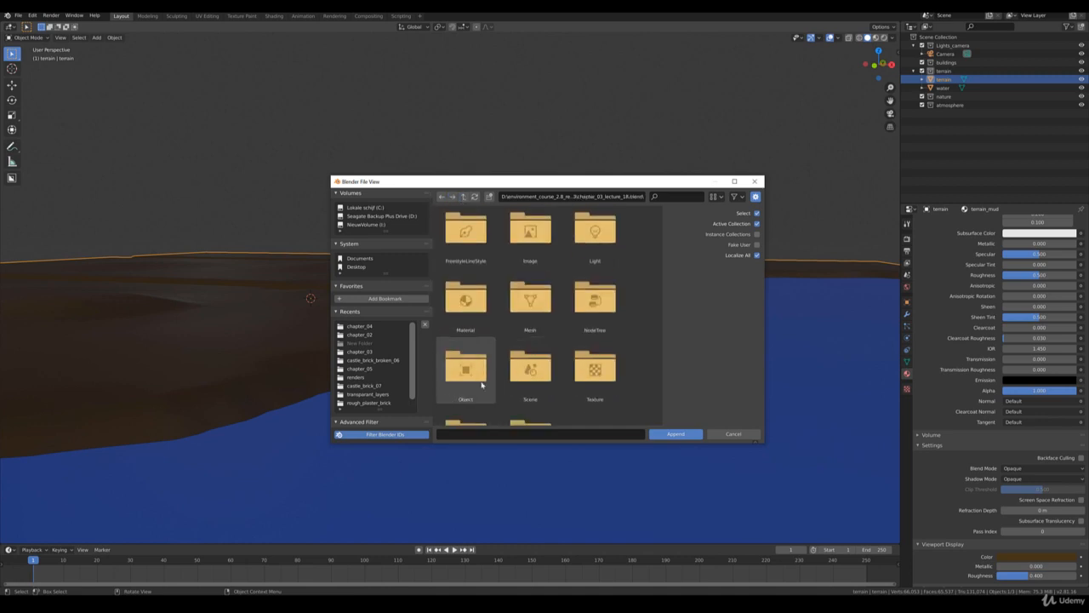
{"action": "double_click", "coordinate": [474, 381]}
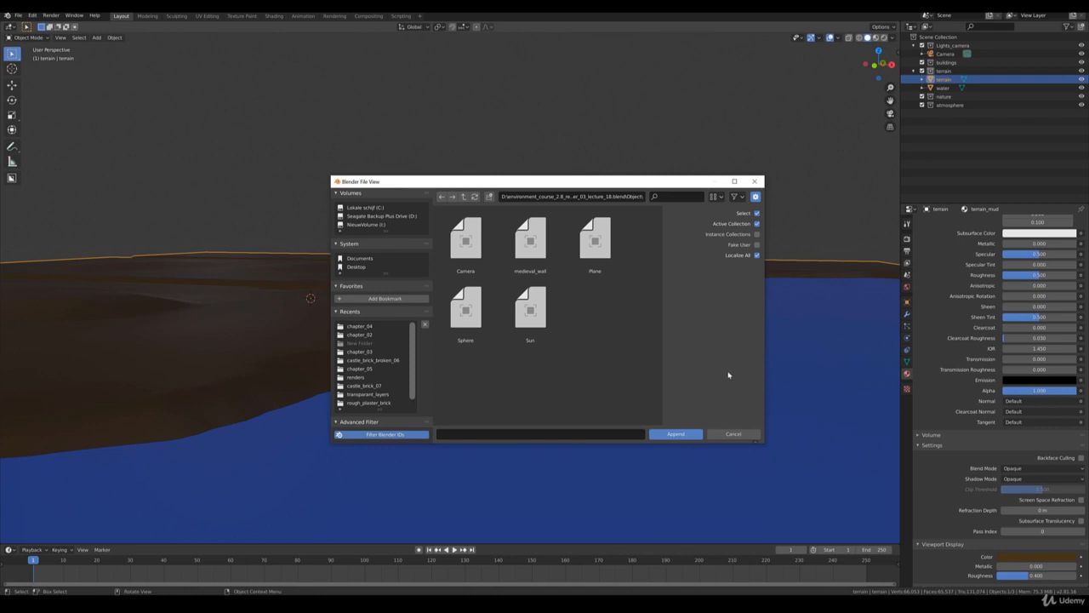
{"action": "left_click", "coordinate": [530, 241]}
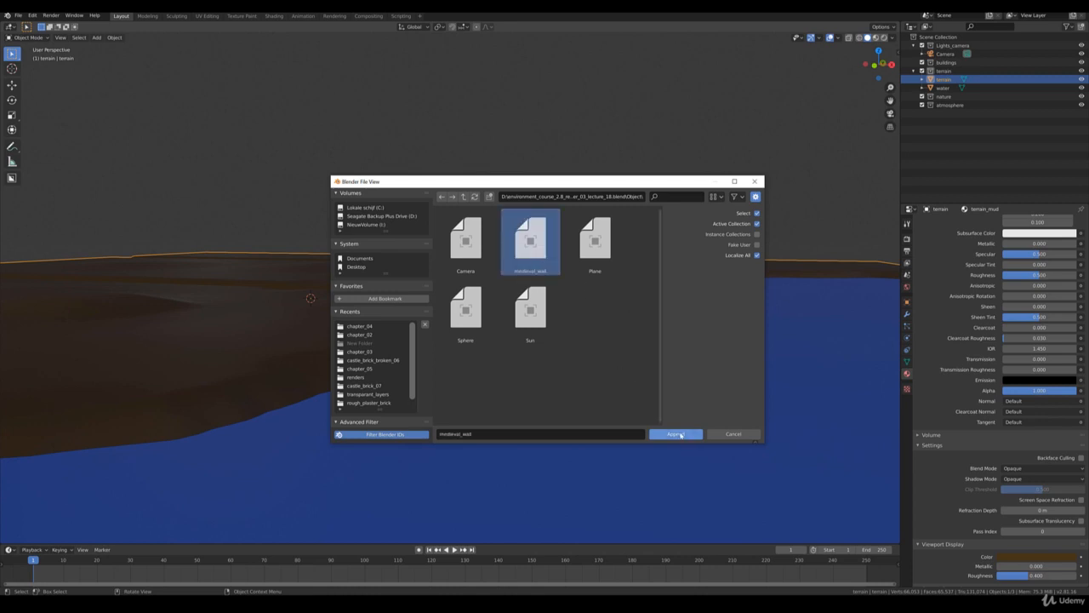
{"action": "left_click", "coordinate": [676, 435]}
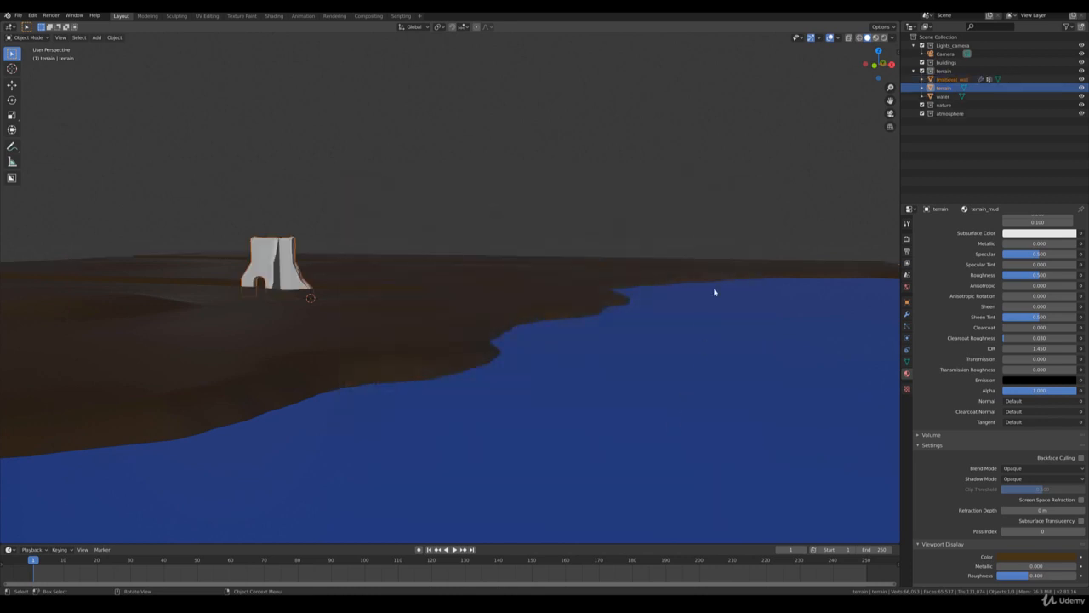
{"action": "left_click", "coordinate": [949, 79]}
{"action": "left_click_drag", "start_coordinate": [951, 80], "coordinate": [962, 69]}
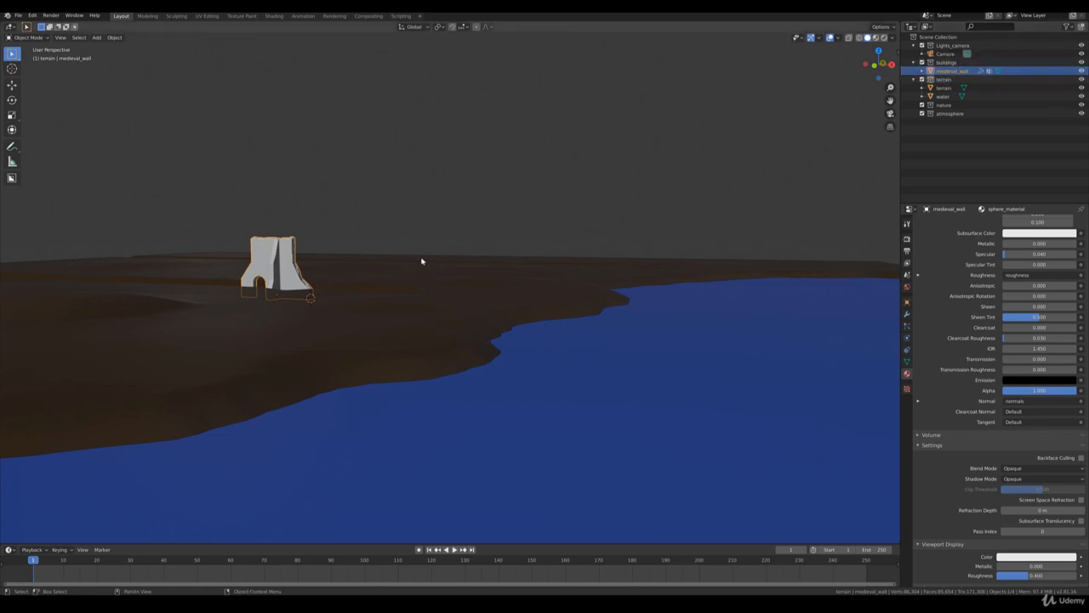
Move the medieval wall in top view off the narrow water channel onto the raised mound in the terrain
{"action": "key", "text": "KP_7"}
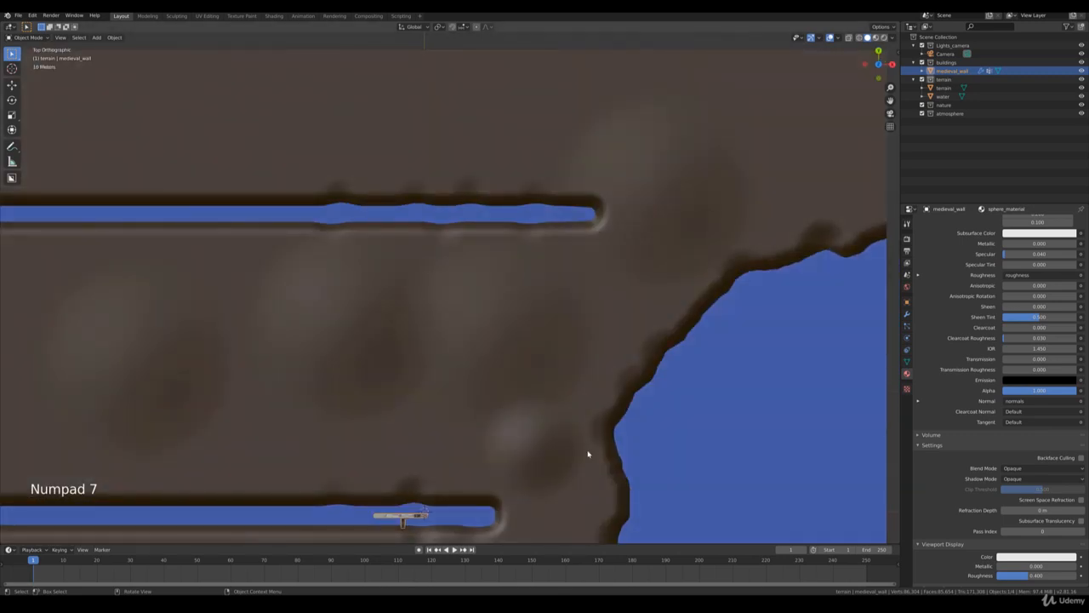
{"action": "middle_click_drag", "start_coordinate": [535, 462], "coordinate": [634, 153], "text": "shift"}
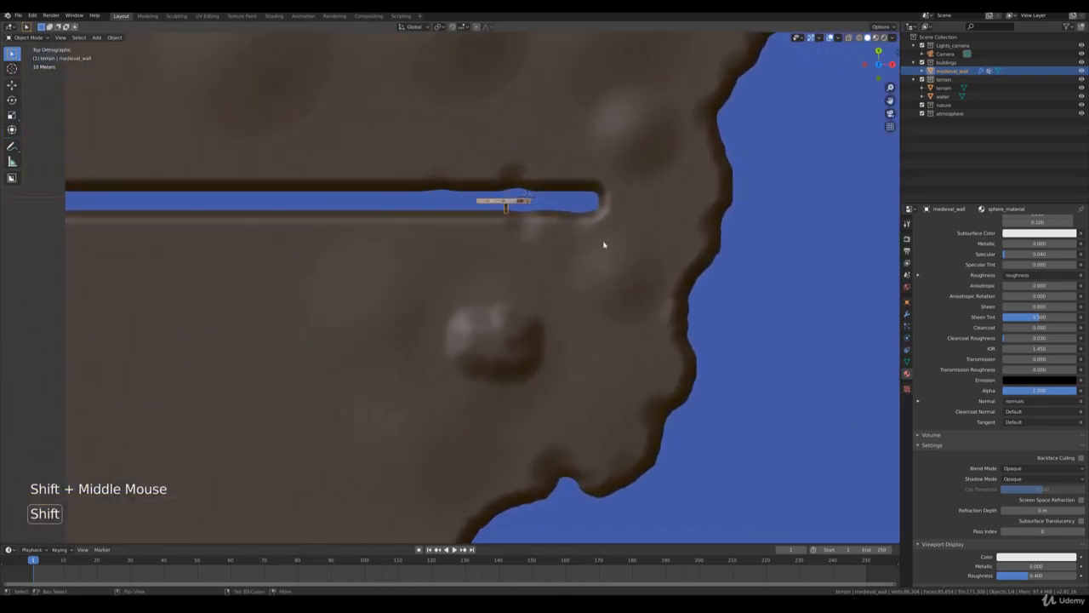
{"action": "middle_click_drag", "start_coordinate": [603, 246], "coordinate": [550, 241], "text": "shift"}
{"action": "middle_click_drag", "start_coordinate": [560, 326], "coordinate": [537, 221], "text": "shift"}
{"action": "key", "text": "g"}
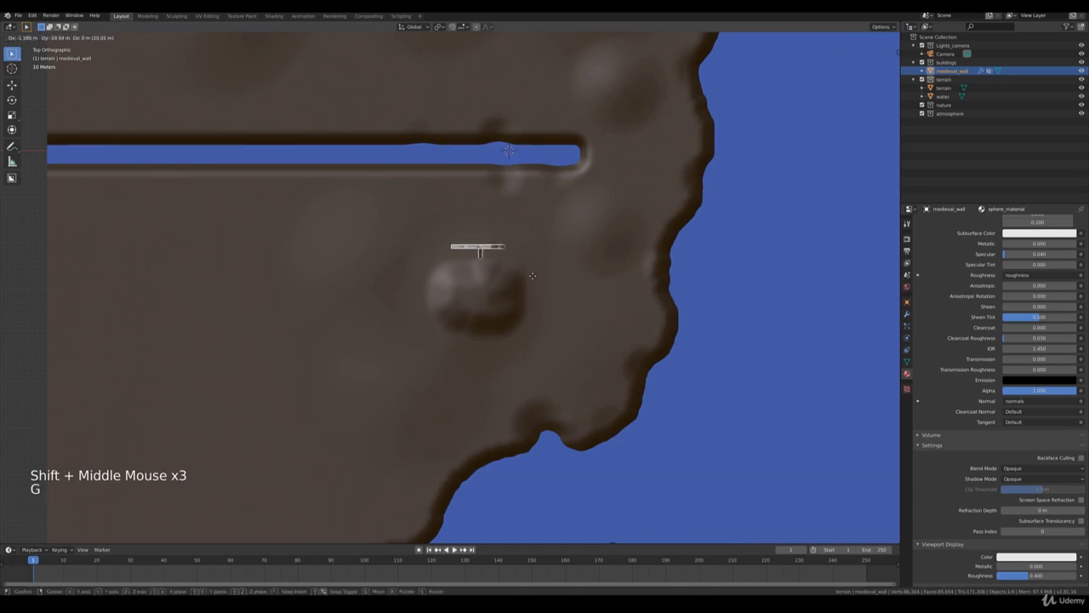
{"action": "left_click", "coordinate": [532, 323]}
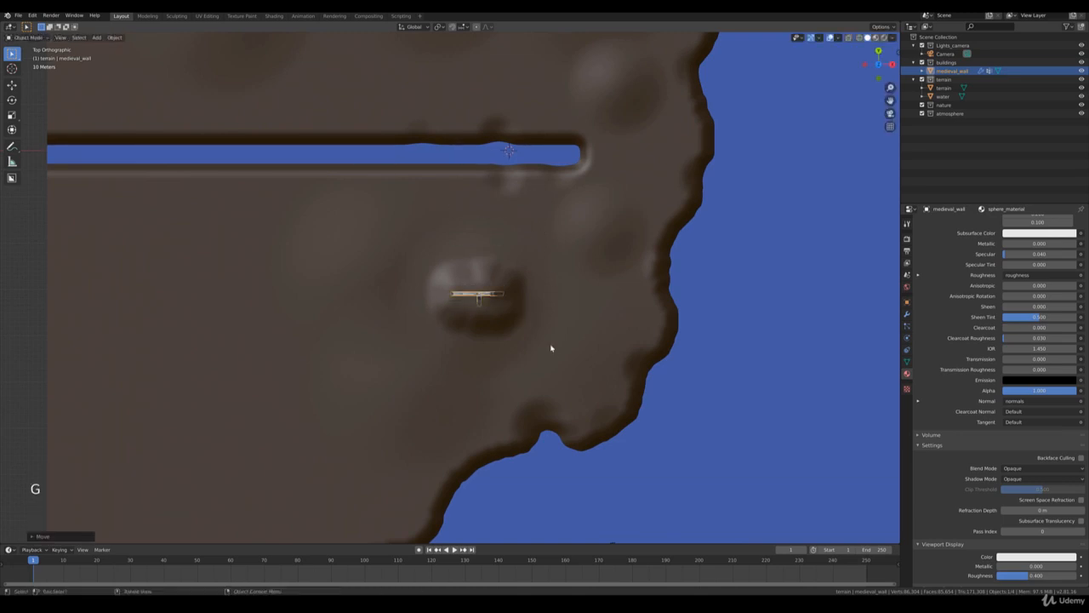
Rotate the medieval wall slightly around the global Z axis in camera view so its front faces the camera more
{"action": "scroll", "coordinate": [549, 320], "scroll_direction": "up", "scroll_amount": 1}
{"action": "key", "text": "KP_0"}
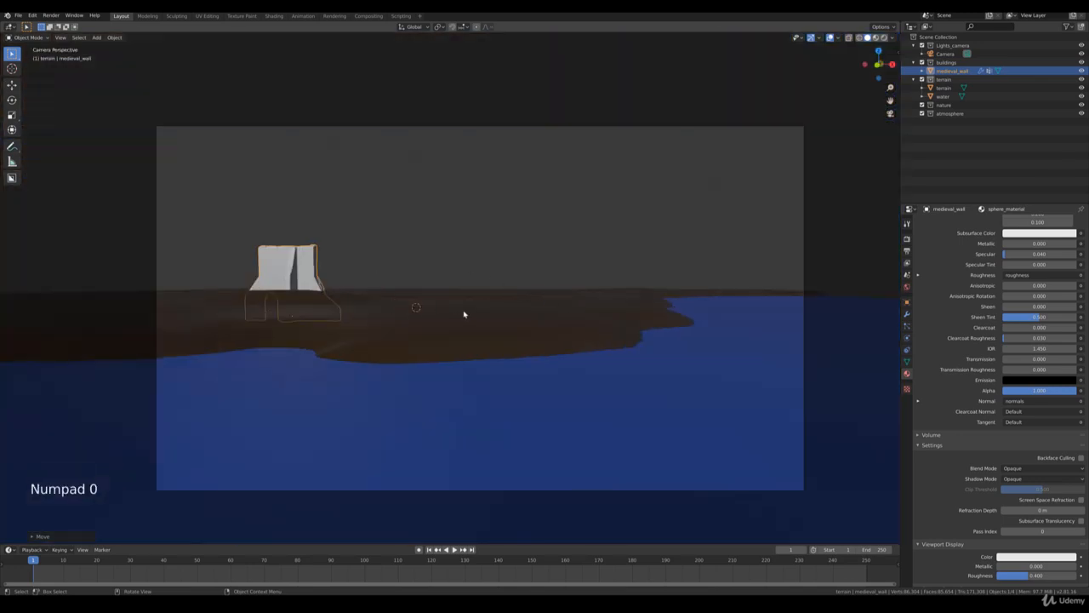
{"action": "key", "text": "r"}
{"action": "key", "text": "z"}
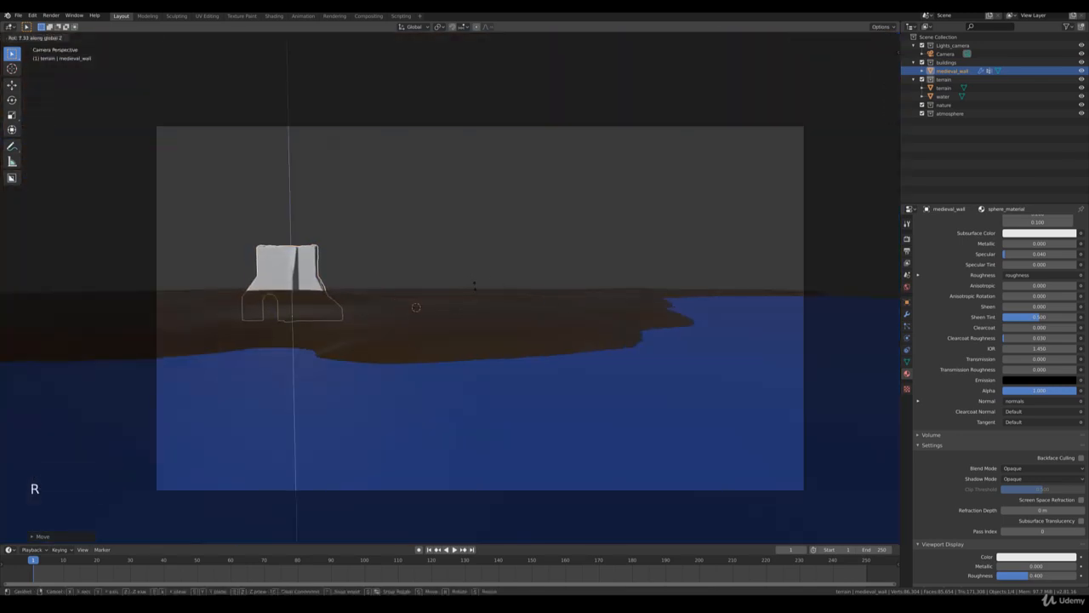
{"action": "left_click", "coordinate": [487, 254]}
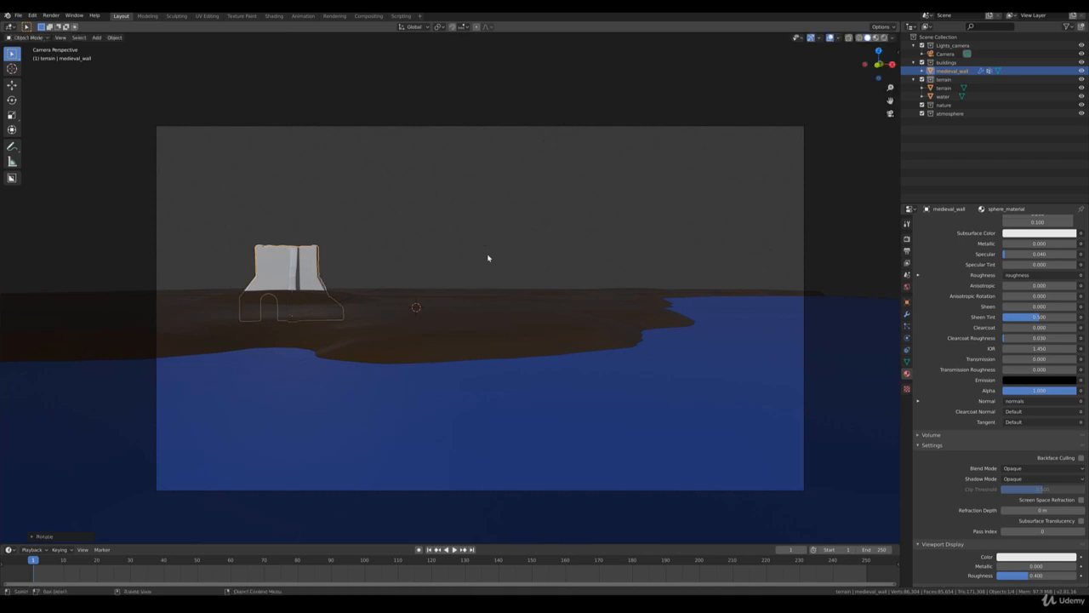
Raise the medieval wall about 3.5 m along the Z axis so its base sits on the terrain surface
{"action": "key", "text": "g"}
{"action": "key", "text": "z"}
{"action": "key", "text": "shift"}
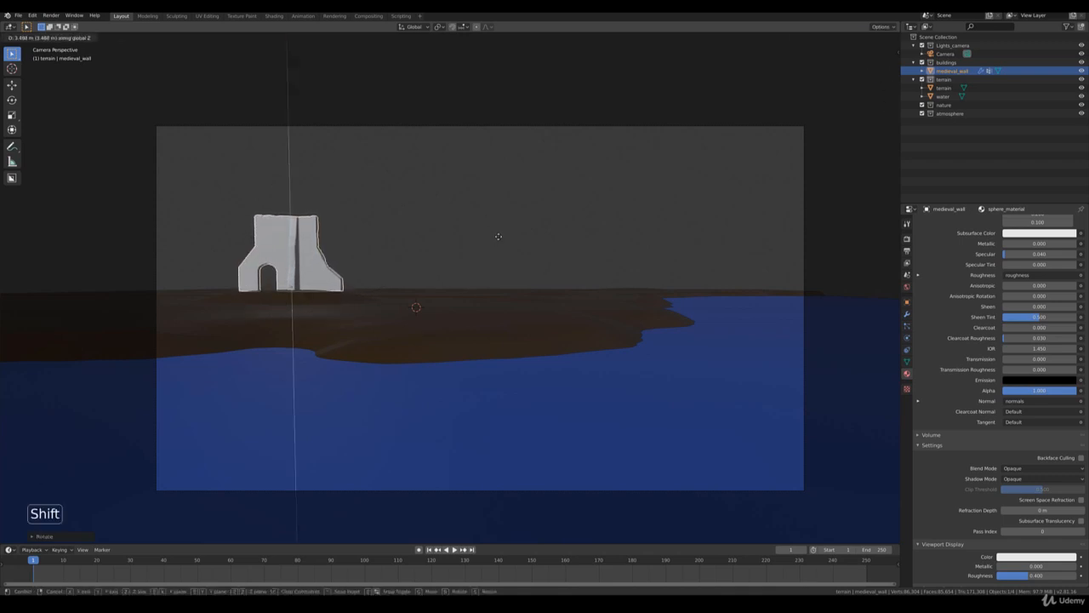
{"action": "left_click", "coordinate": [499, 237]}
{"action": "middle_click_drag", "start_coordinate": [379, 241], "coordinate": [465, 257], "text": "shift"}
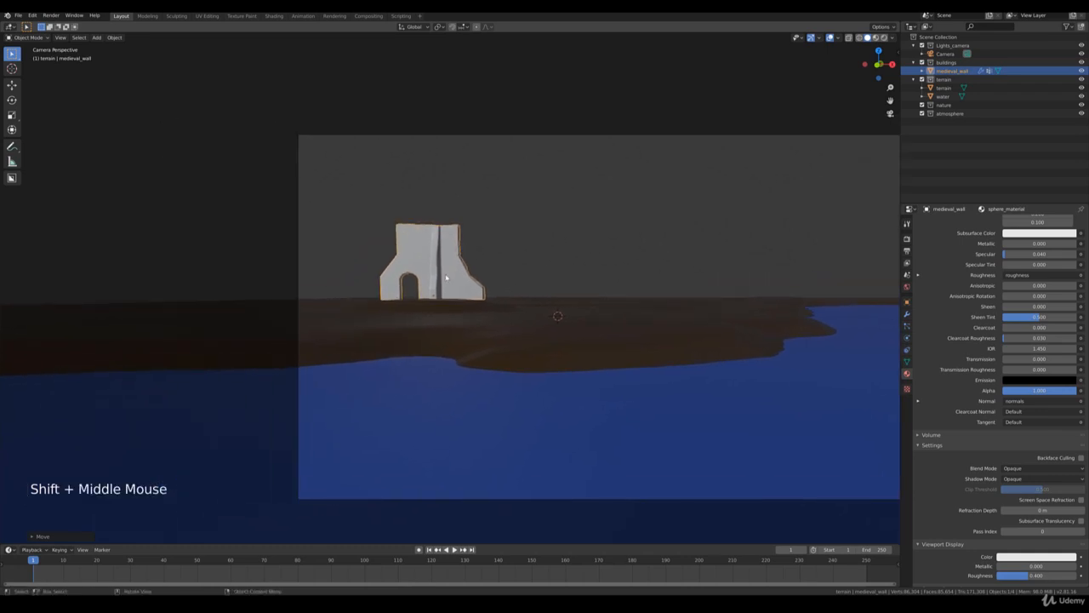
{"action": "scroll", "coordinate": [446, 272], "scroll_direction": "up", "scroll_amount": 5}
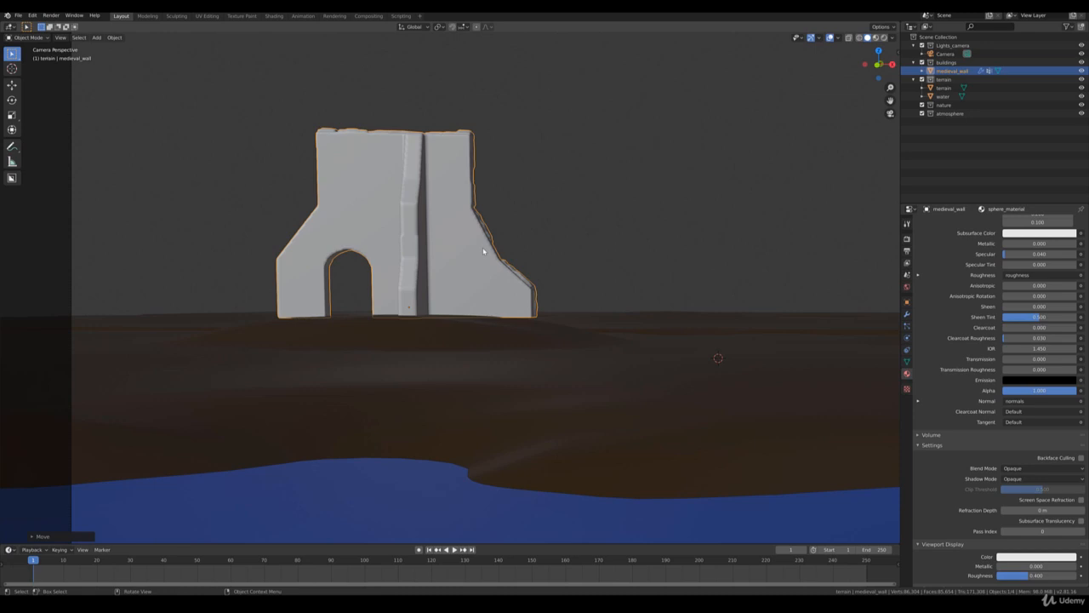
{"action": "key", "text": "r"}
{"action": "key", "text": "z"}
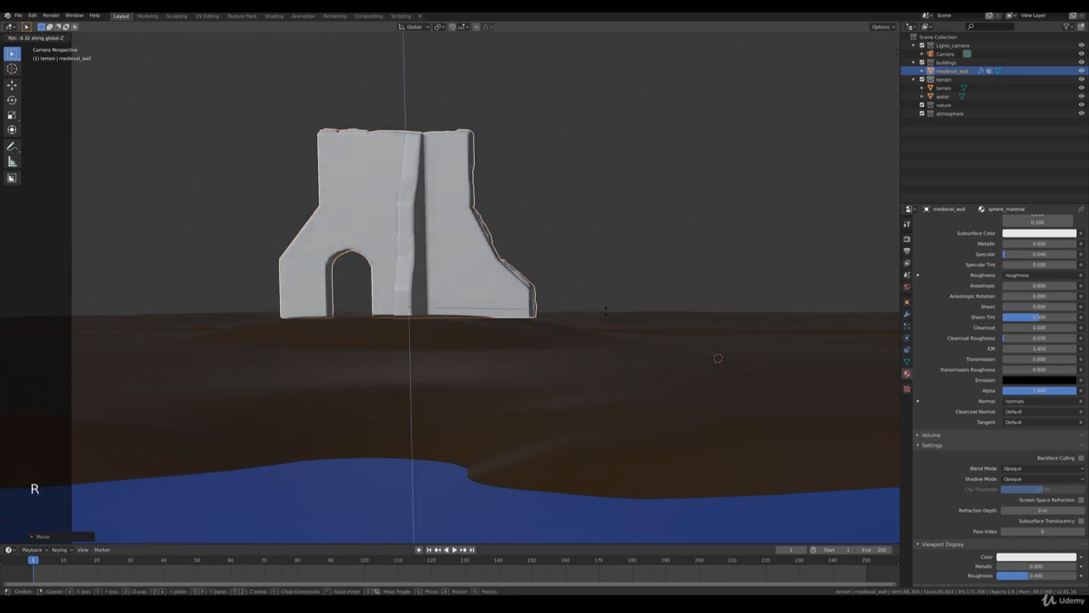
{"action": "left_click", "coordinate": [605, 313]}
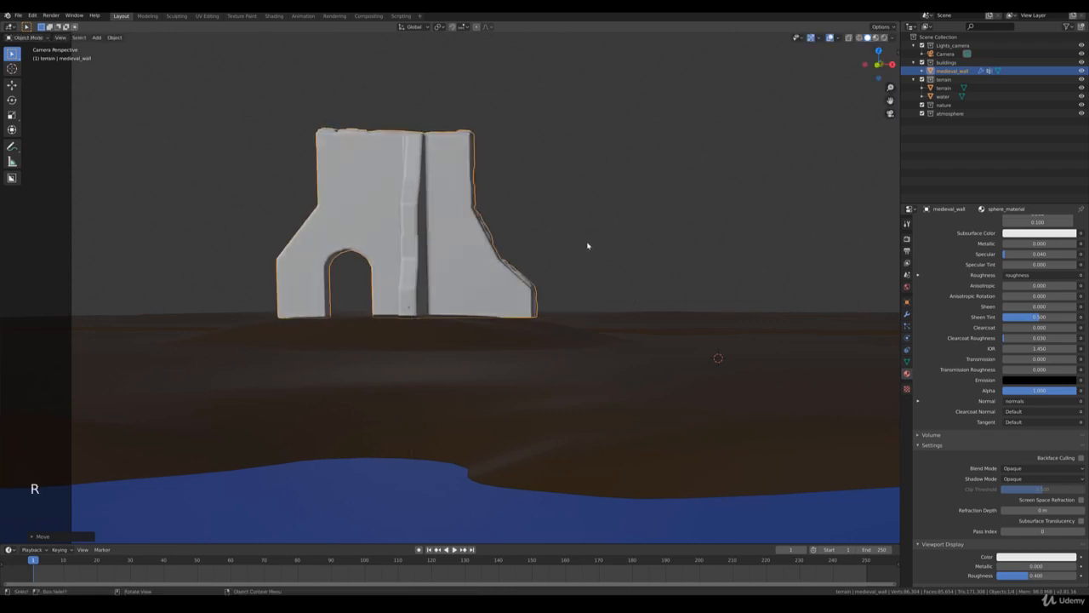
Open the terrain mesh in Edit Mode with the base of the medieval wall in close view
{"action": "key", "text": "KP_7"}
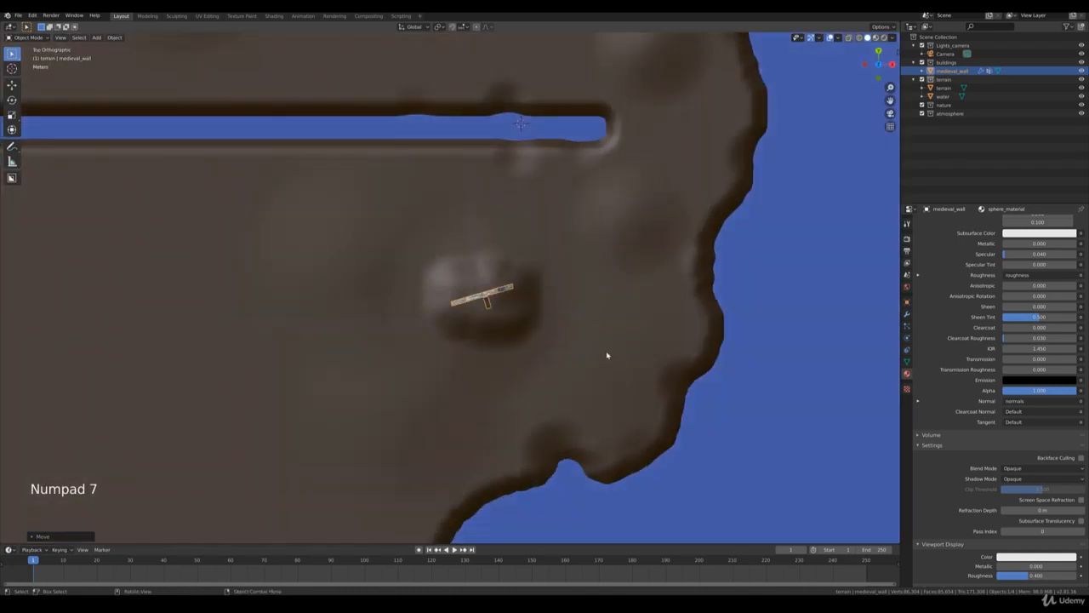
{"action": "key", "text": "ctrl+KP_Decimal"}
{"action": "middle_click_drag", "start_coordinate": [737, 406], "coordinate": [539, 297]}
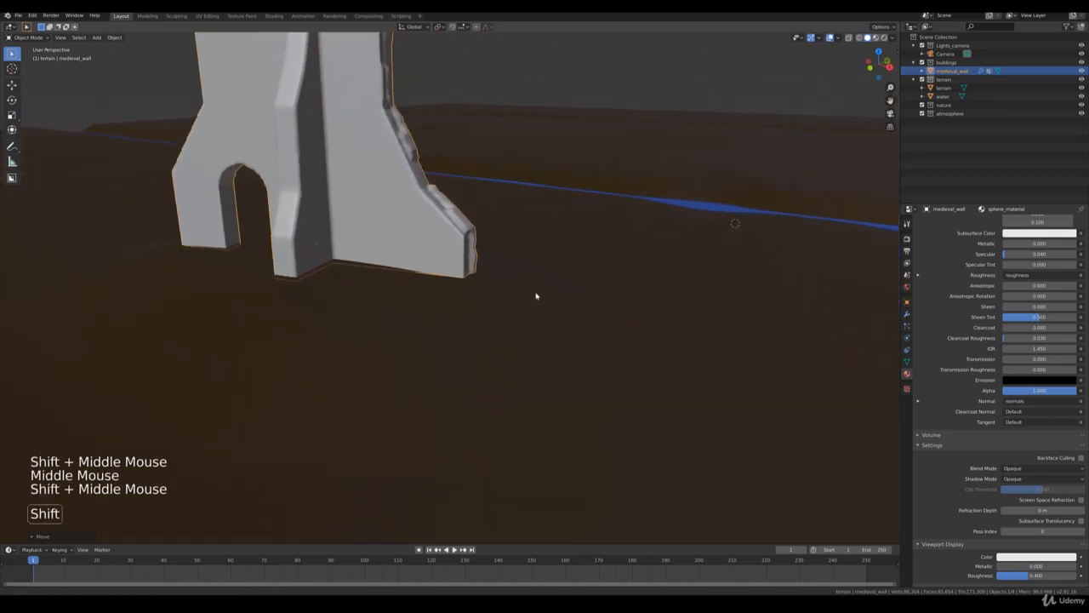
{"action": "scroll", "coordinate": [560, 321], "scroll_direction": "up", "scroll_amount": 1}
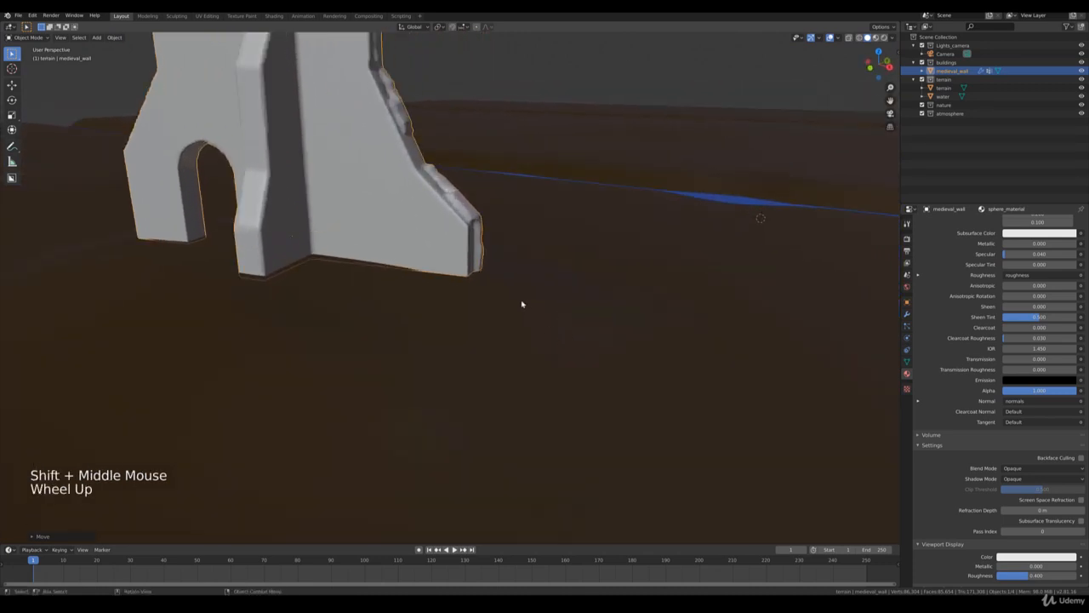
{"action": "left_click", "coordinate": [523, 304]}
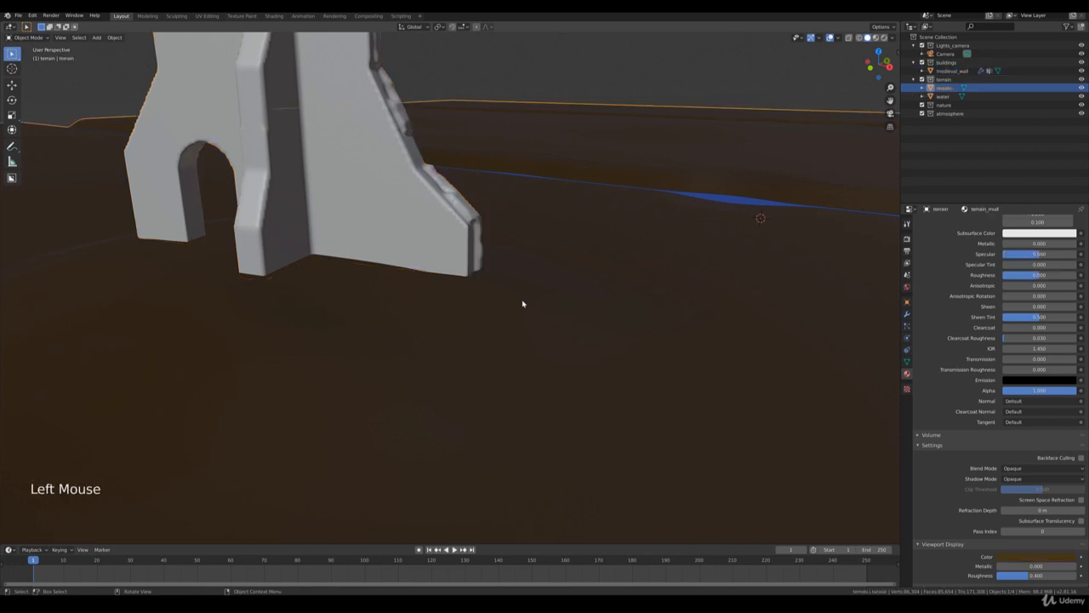
{"action": "key", "text": "Tab"}
Raise the terrain vertex beside the wall's low sloping end with proportional editing, using a reduced influence radius
{"action": "left_click", "coordinate": [492, 359]}
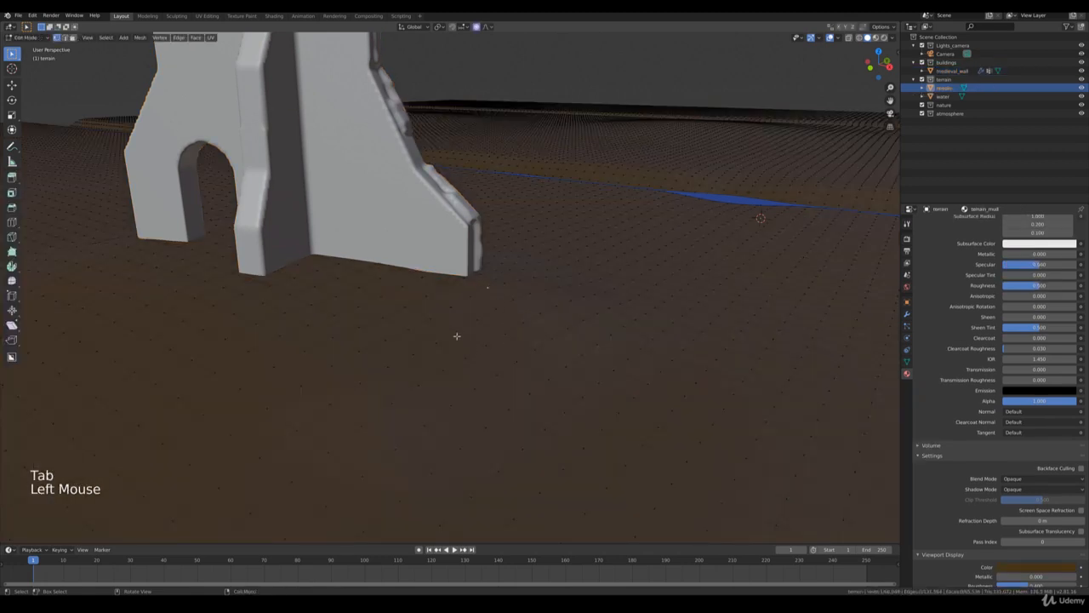
{"action": "mouse_move", "coordinate": [462, 362]}
{"action": "middle_mouse_down"}
{"action": "mouse_move", "coordinate": [474, 348]}
{"action": "mouse_move", "coordinate": [457, 355]}
{"action": "middle_mouse_up"}
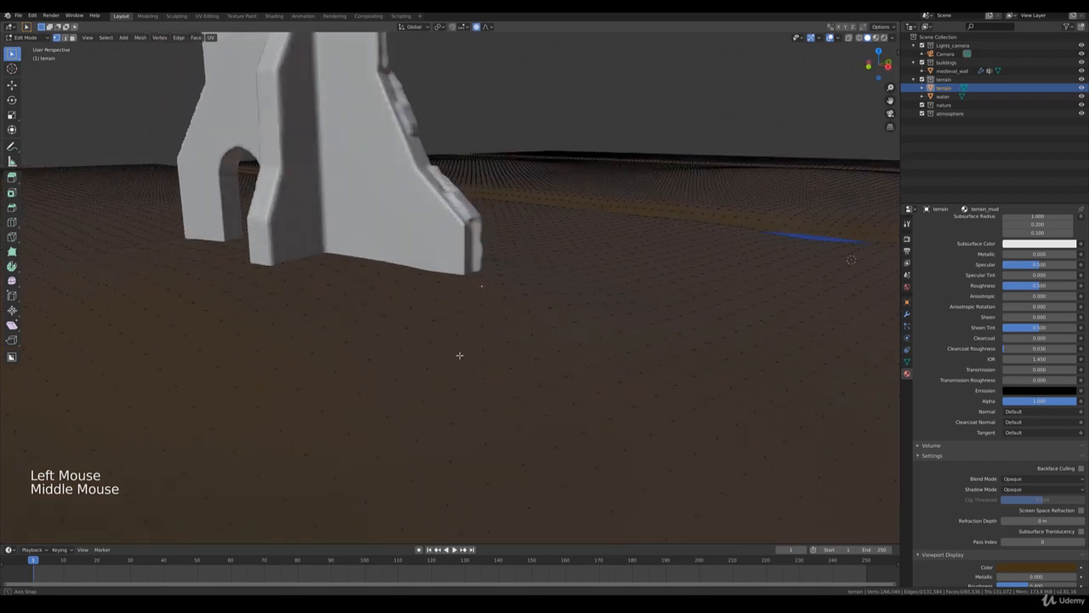
{"action": "left_click", "coordinate": [482, 272]}
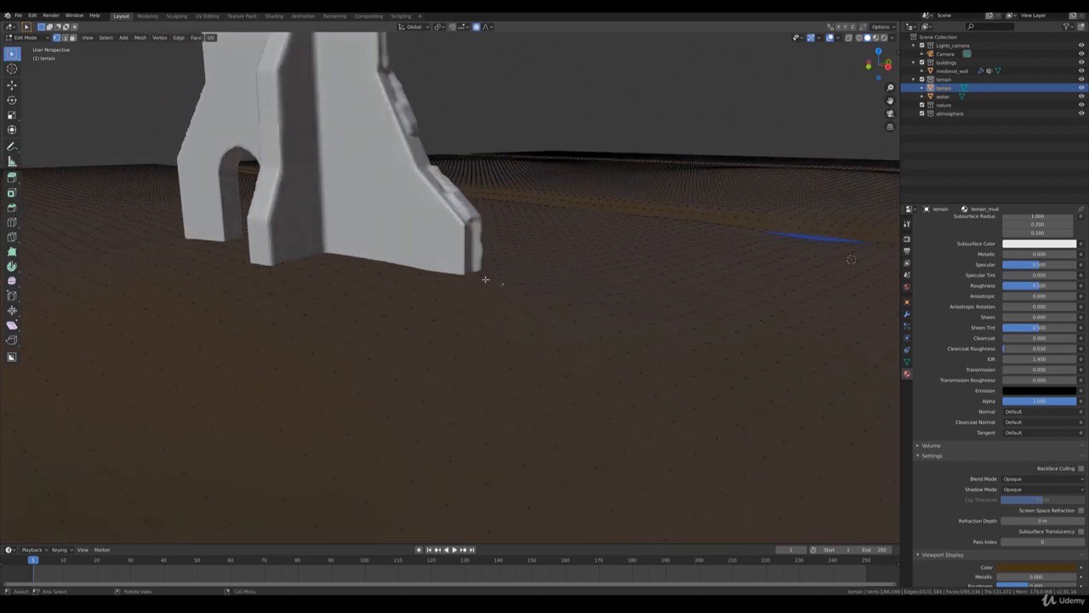
{"action": "middle_click_drag", "start_coordinate": [483, 278], "coordinate": [572, 312]}
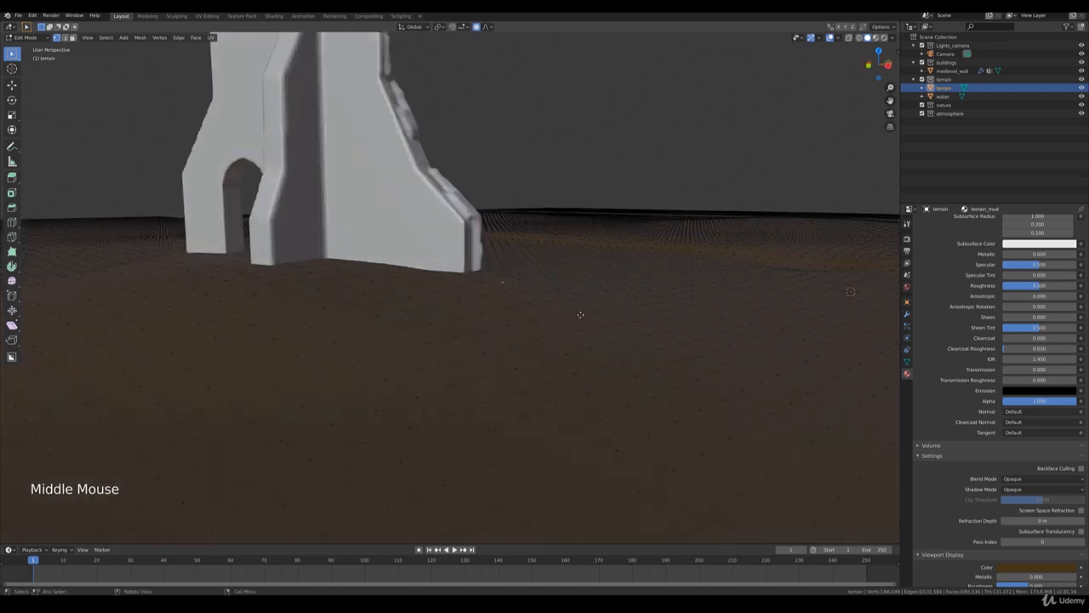
{"action": "key", "text": "g"}
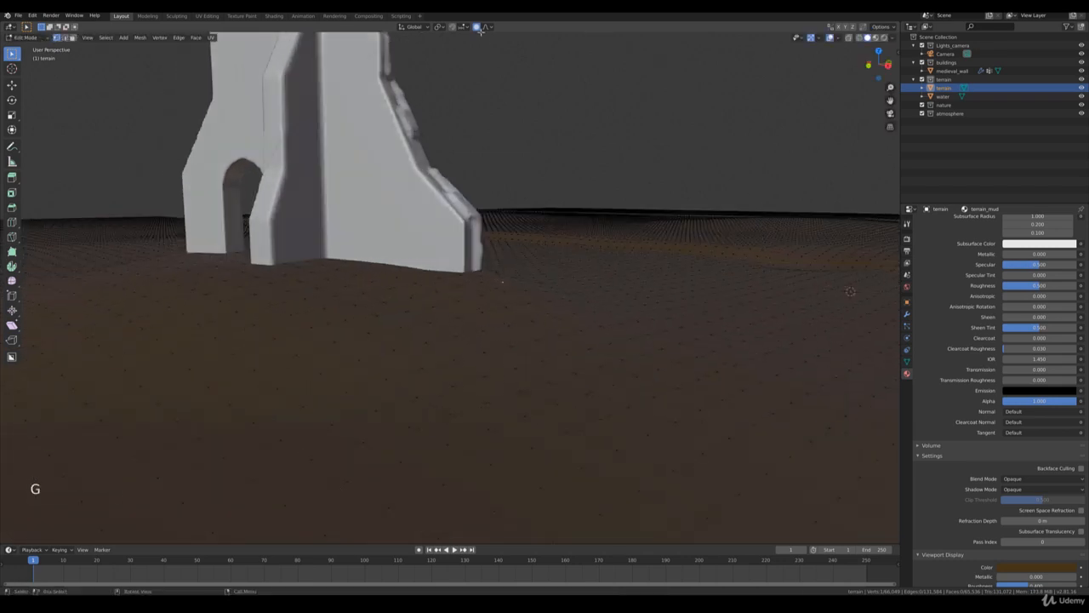
{"action": "scroll", "coordinate": [521, 202], "scroll_direction": "up", "scroll_amount": 1}
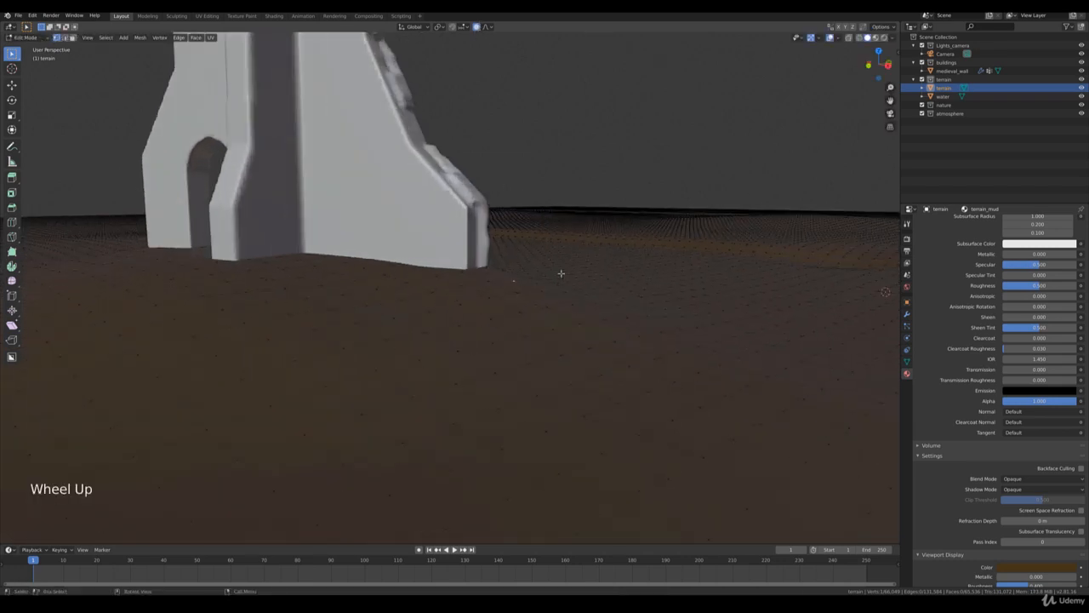
{"action": "key", "text": "g"}
{"action": "scroll", "coordinate": [560, 260], "scroll_direction": "up", "scroll_amount": 3}
{"action": "scroll", "coordinate": [560, 260], "scroll_direction": "up", "scroll_amount": 2}
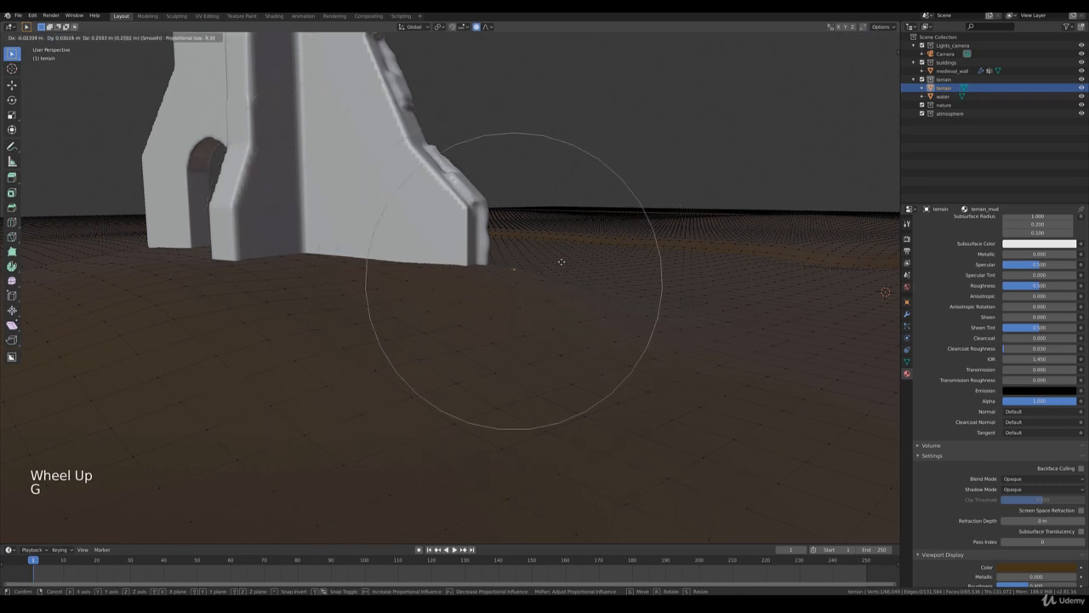
{"action": "left_click", "coordinate": [557, 260]}
Adjust the terrain vertex beside the arched end of the wall with proportional editing, and return to Object Mode
{"action": "middle_click_drag", "start_coordinate": [207, 262], "coordinate": [664, 343], "text": "shift"}
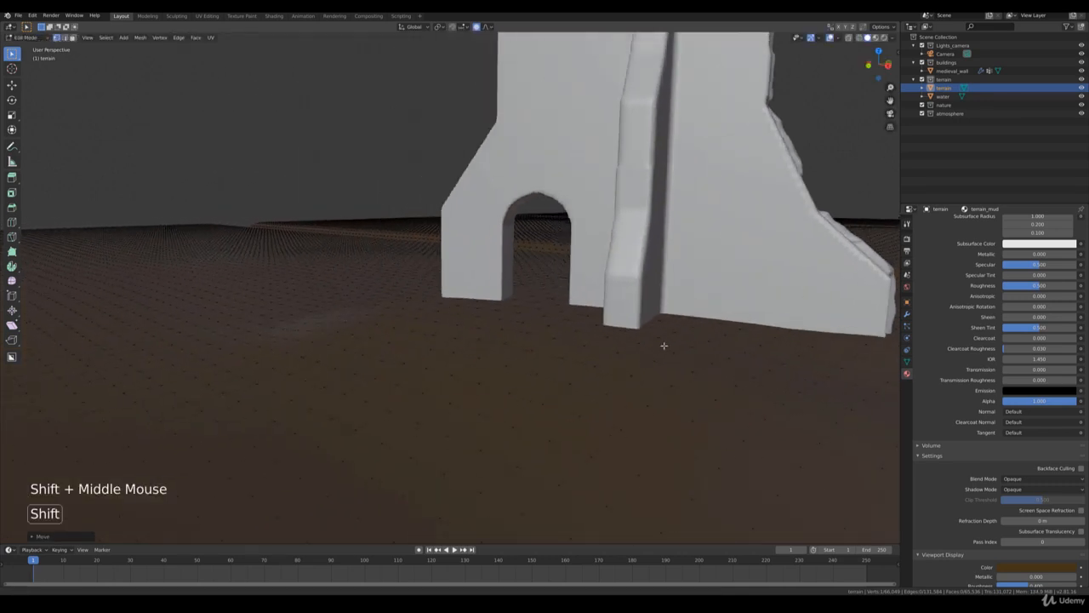
{"action": "scroll", "coordinate": [547, 336], "scroll_direction": "up", "scroll_amount": 3}
{"action": "middle_click_drag", "start_coordinate": [547, 335], "coordinate": [558, 309]}
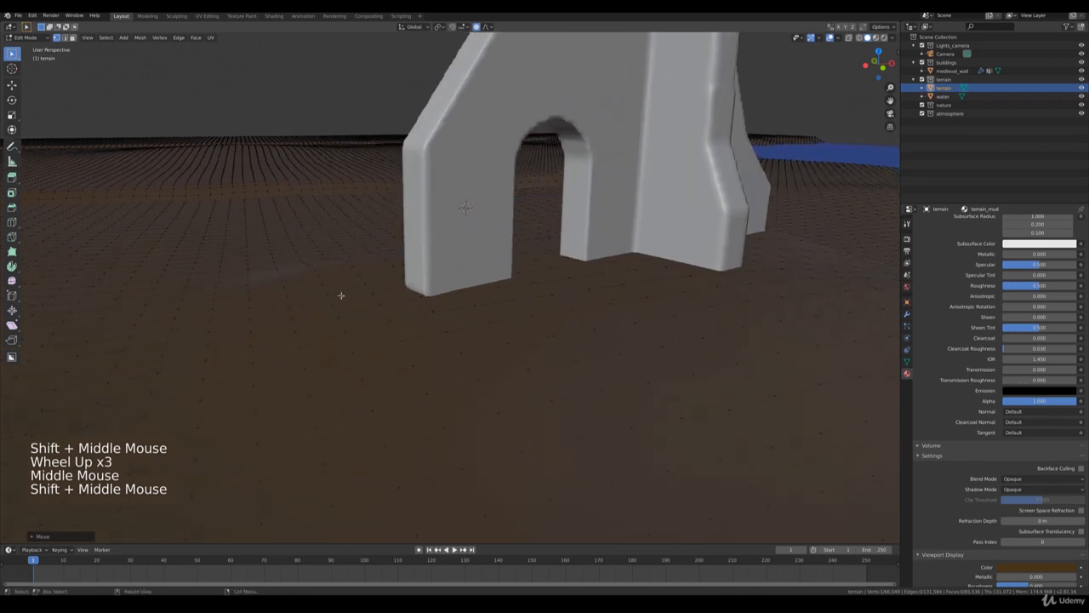
{"action": "left_click", "coordinate": [331, 306]}
{"action": "scroll", "coordinate": [341, 310], "scroll_direction": "up", "scroll_amount": 1}
{"action": "mouse_move", "coordinate": [448, 351]}
{"action": "middle_mouse_down"}
{"action": "mouse_move", "coordinate": [450, 326]}
{"action": "mouse_move", "coordinate": [501, 353]}
{"action": "mouse_move", "coordinate": [457, 358]}
{"action": "middle_mouse_up"}
{"action": "key", "text": "g"}
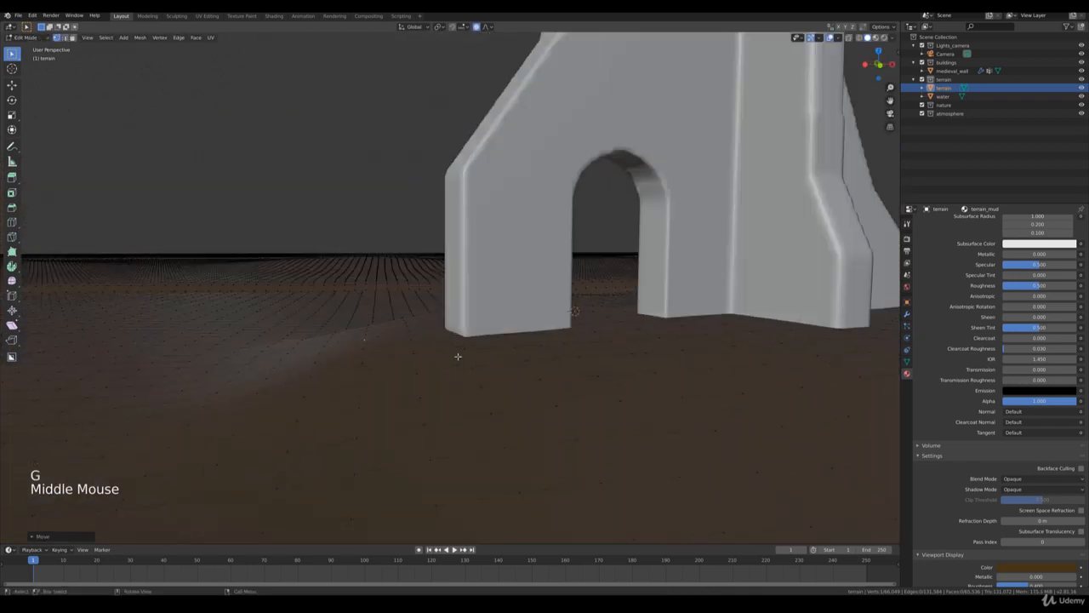
{"action": "scroll", "coordinate": [510, 353], "scroll_direction": "down", "scroll_amount": 12}
{"action": "key", "text": "Tab"}
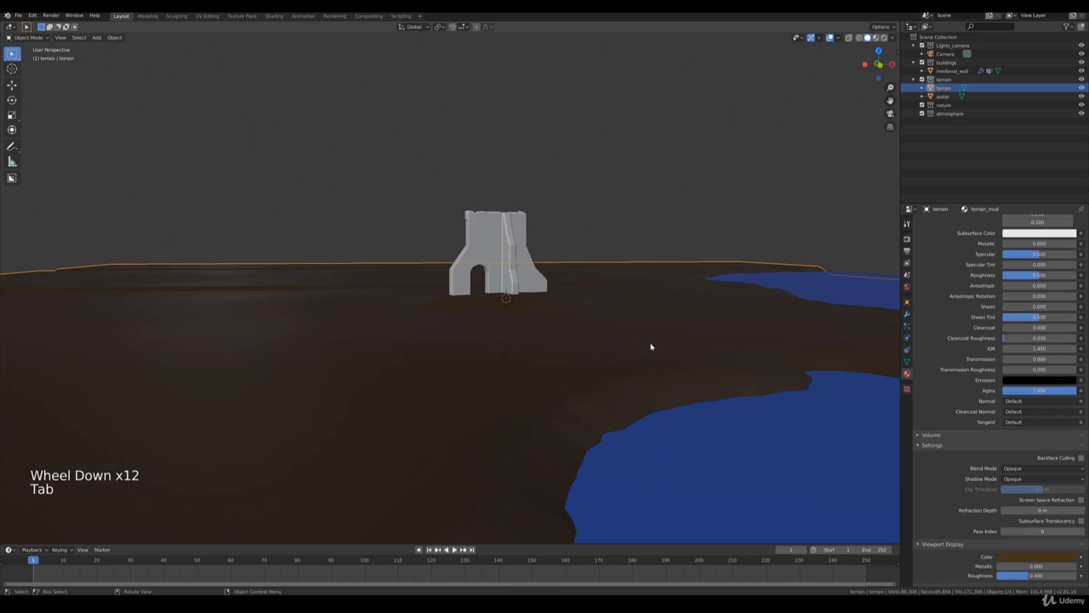
{"action": "scroll", "coordinate": [652, 345], "scroll_direction": "down", "scroll_amount": 3}
{"action": "middle_click_drag", "start_coordinate": [652, 345], "coordinate": [630, 318]}
{"action": "key", "text": "KP_0"}
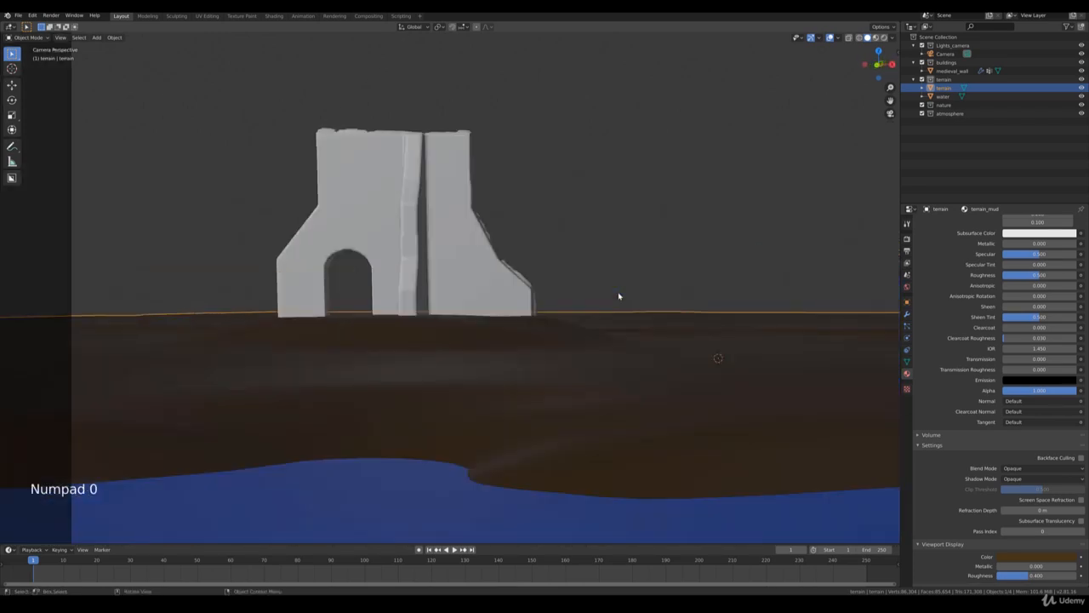
{"action": "scroll", "coordinate": [593, 288], "scroll_direction": "down", "scroll_amount": 5}
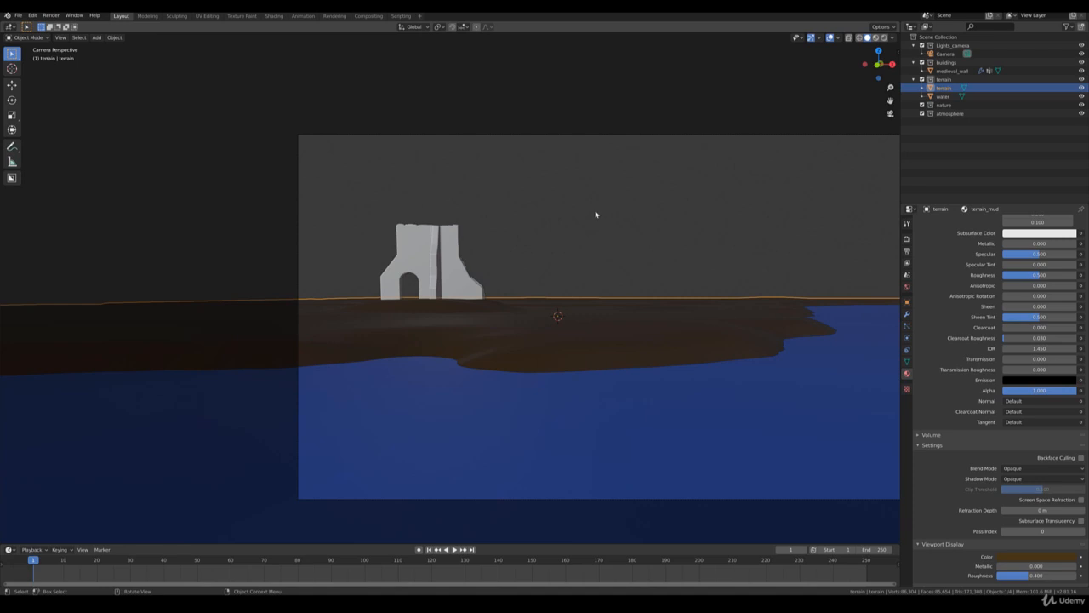
Add a Sun light to the scene
{"action": "key", "text": "KP_7"}
{"action": "scroll", "coordinate": [596, 214], "scroll_direction": "down", "scroll_amount": 2}
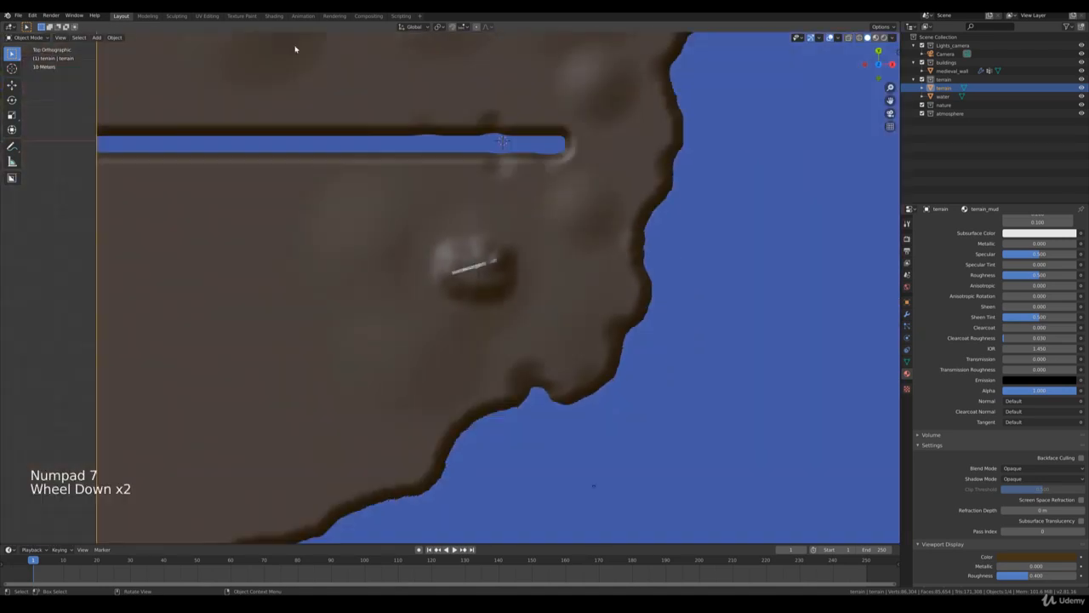
{"action": "left_click", "coordinate": [96, 37]}
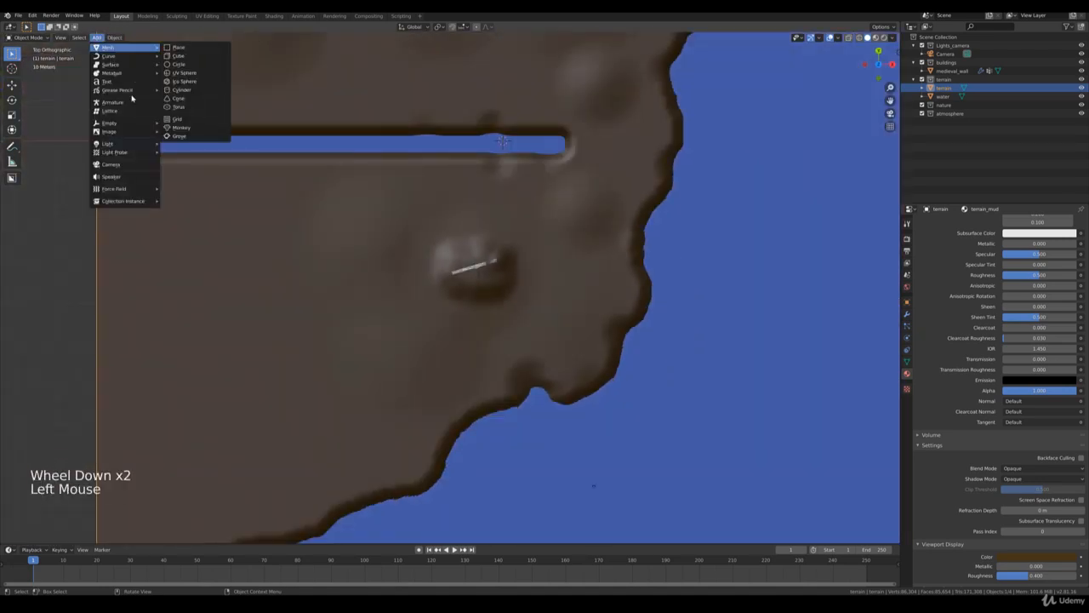
{"action": "mouse_move", "coordinate": [124, 145]}
{"action": "left_click", "coordinate": [183, 152]}
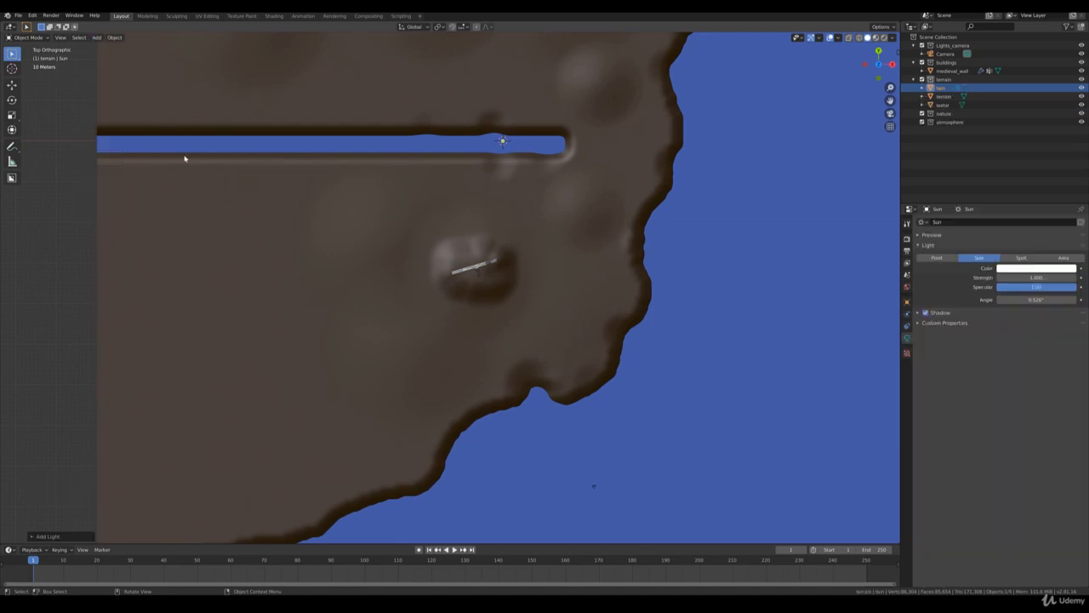
Move the Sun in front view above the ground beside the wall, to about X 8.3 m and Z 16.5 m
{"action": "key", "text": "KP_1"}
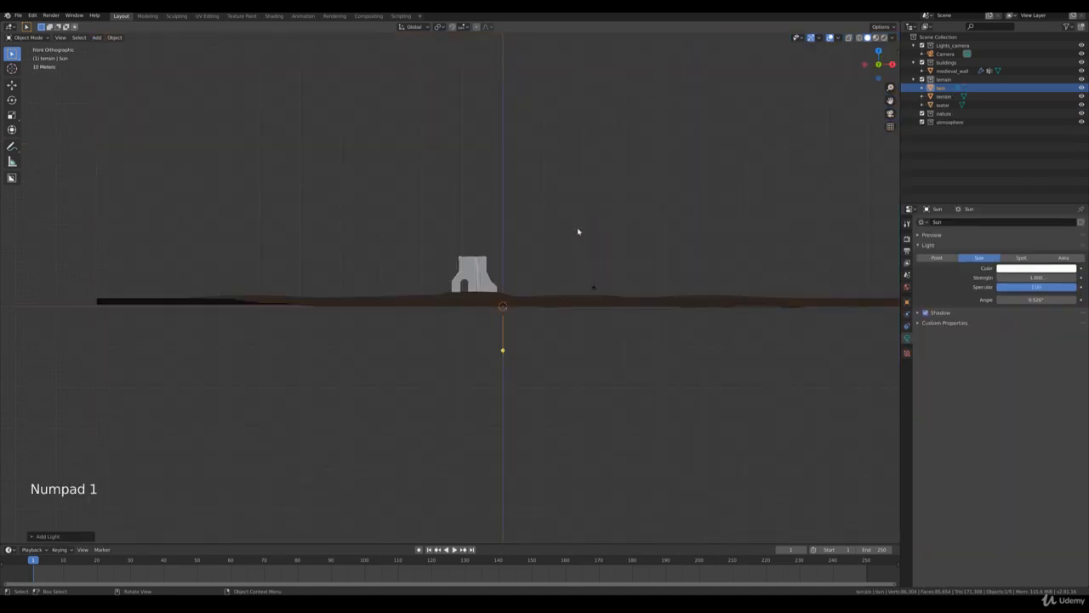
{"action": "scroll", "coordinate": [576, 360], "scroll_direction": "up", "scroll_amount": 6}
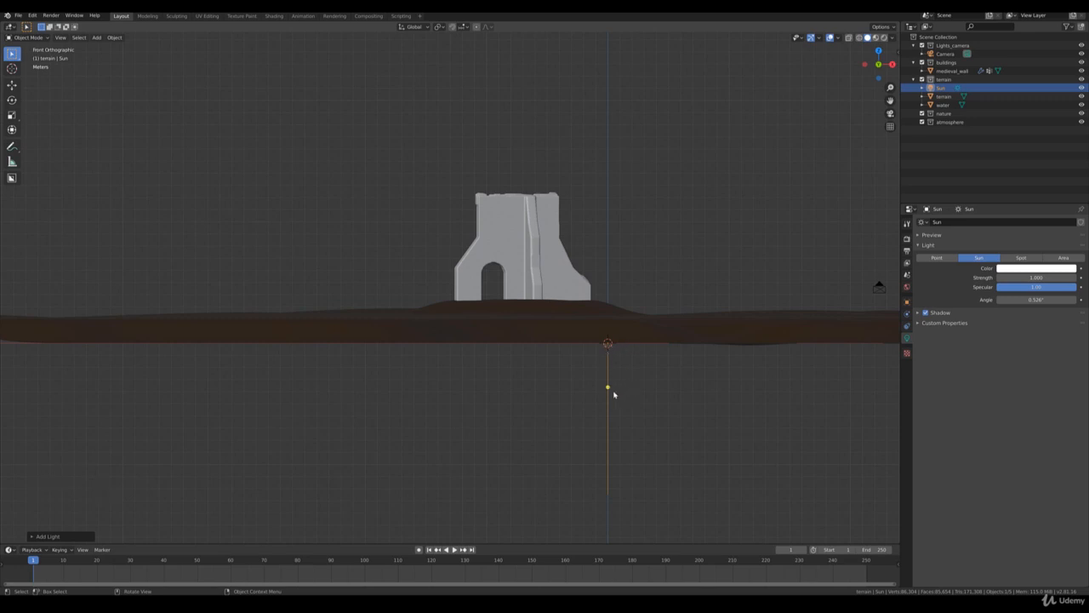
{"action": "key", "text": "g"}
{"action": "left_click", "coordinate": [720, 77]}
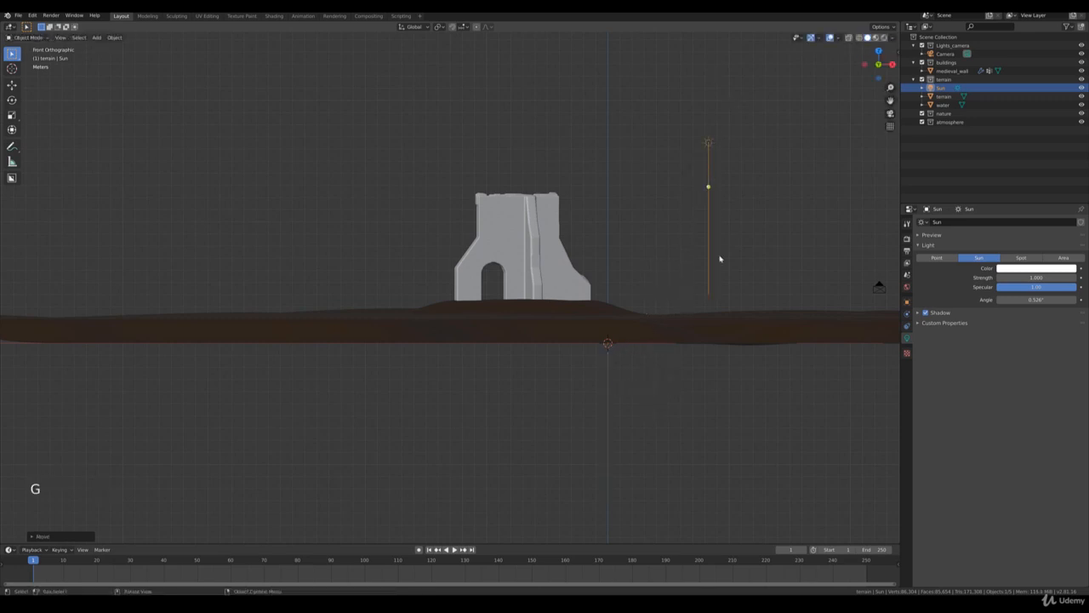
{"action": "middle_click_drag", "start_coordinate": [720, 258], "coordinate": [664, 258], "text": "shift"}
Tilt the Sun toward the wall in front view and set its Y rotation to 65°
{"action": "key", "text": "n"}
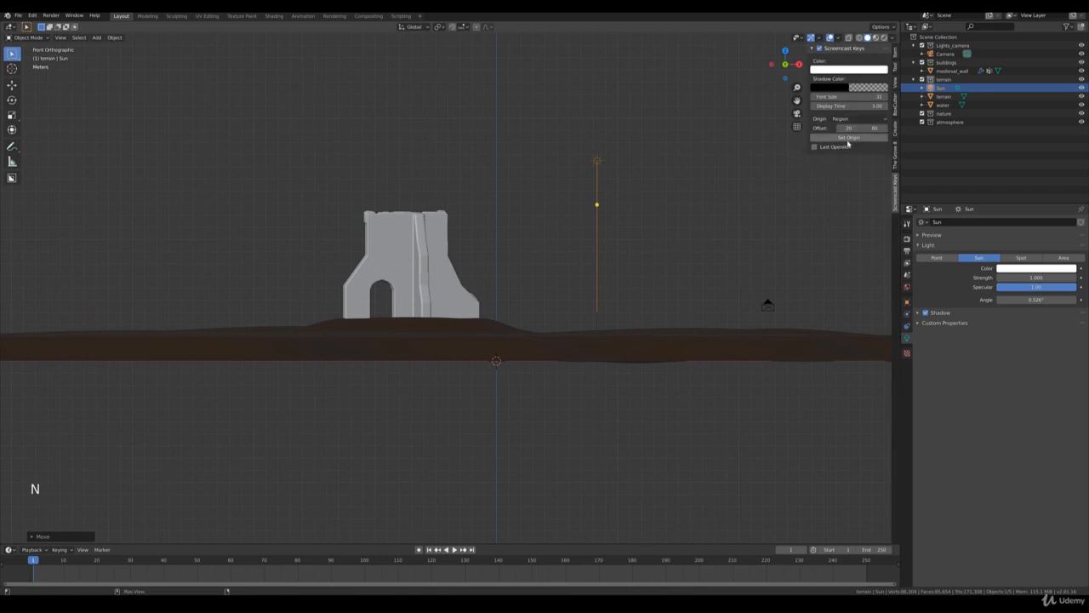
{"action": "key", "text": "r"}
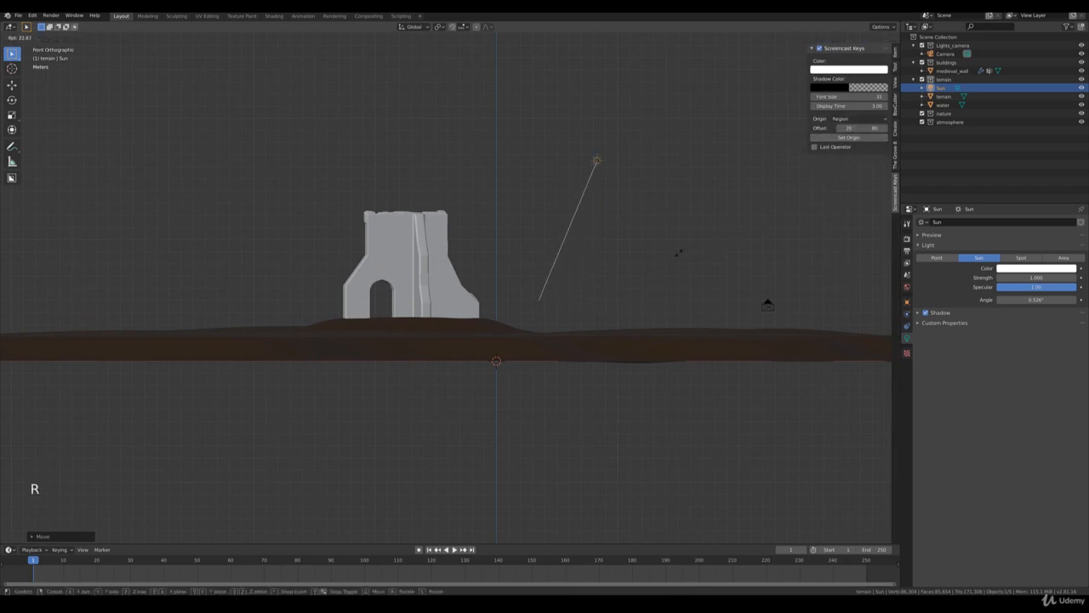
{"action": "left_click", "coordinate": [735, 222]}
{"action": "key", "text": "r"}
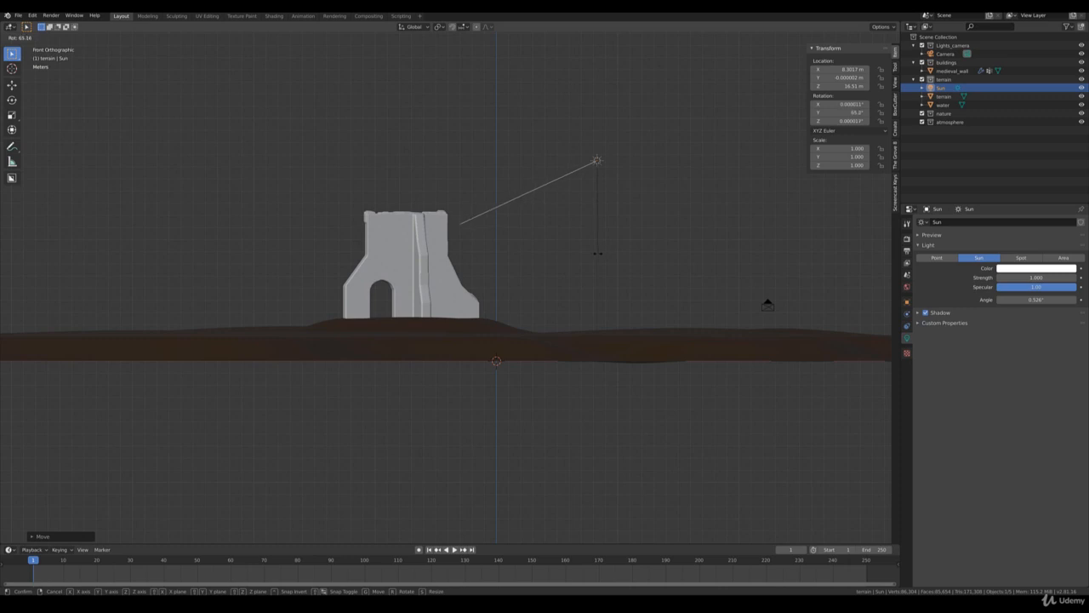
{"action": "left_click", "coordinate": [597, 254]}
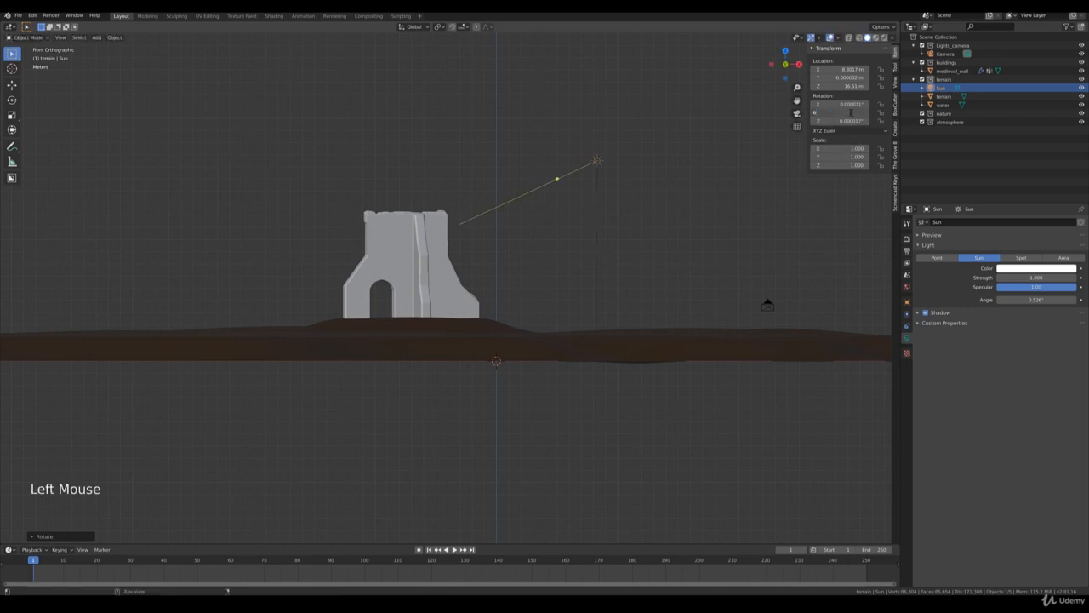
{"action": "key", "text": "Return"}
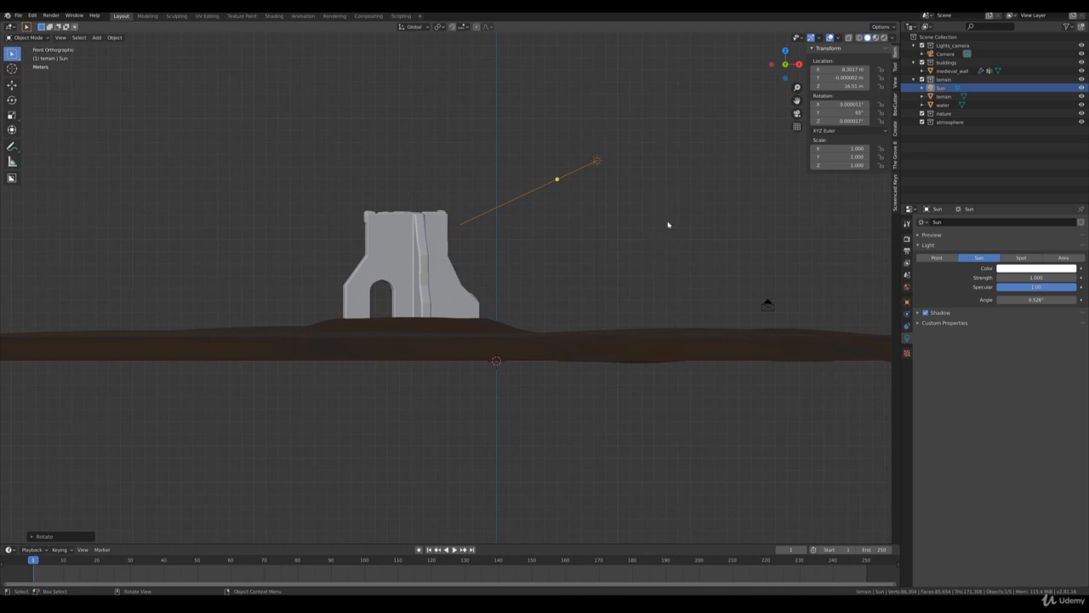
Rotate the Sun in top view to about 31.5° around the Z axis
{"action": "key", "text": "KP_7"}
{"action": "scroll", "coordinate": [669, 224], "scroll_direction": "down", "scroll_amount": 6}
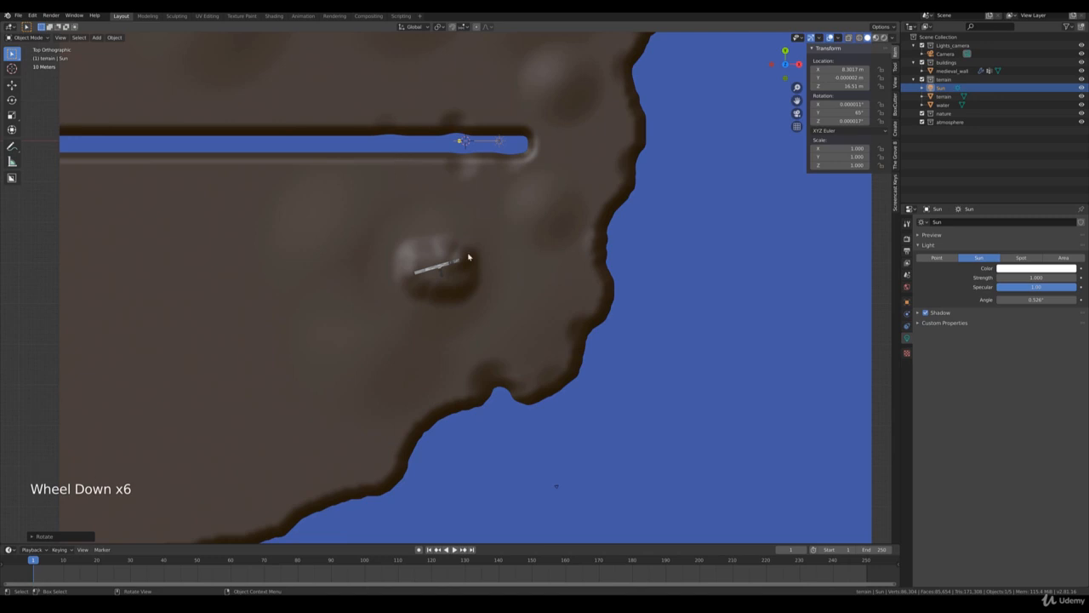
{"action": "key", "text": "r"}
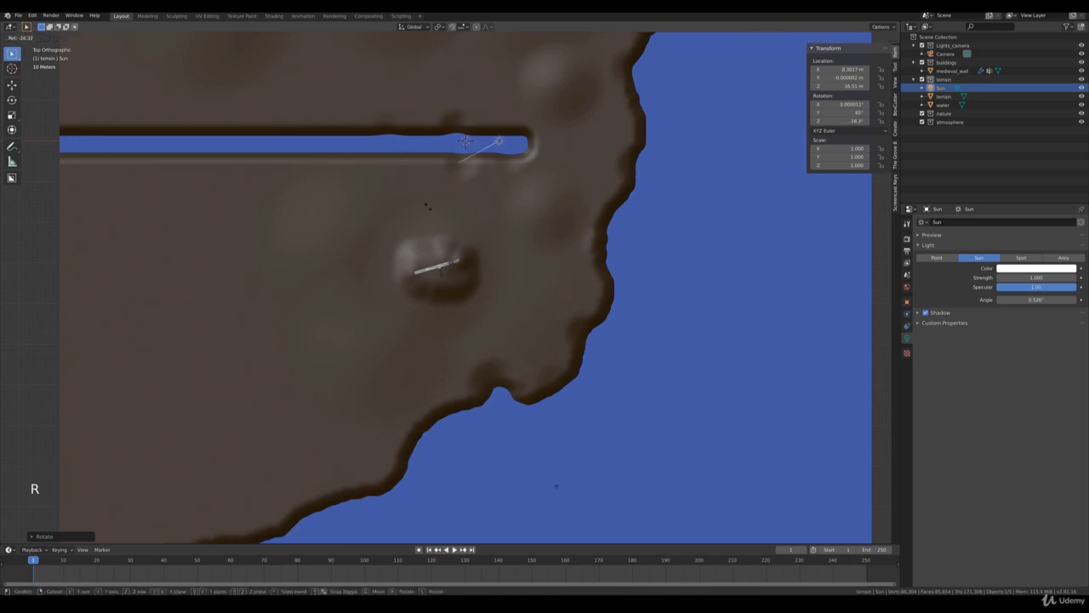
{"action": "left_click", "coordinate": [432, 213]}
Move the Sun in top view to about X 17.03 m, Y -11.45 m, and return to the camera view
{"action": "key", "text": "g"}
{"action": "left_click", "coordinate": [509, 333]}
{"action": "middle_click_drag", "start_coordinate": [509, 334], "coordinate": [525, 288]}
{"action": "scroll", "coordinate": [497, 297], "scroll_direction": "up", "scroll_amount": 4}
{"action": "key", "text": "KP_0"}
{"action": "scroll", "coordinate": [528, 285], "scroll_direction": "up", "scroll_amount": 5}
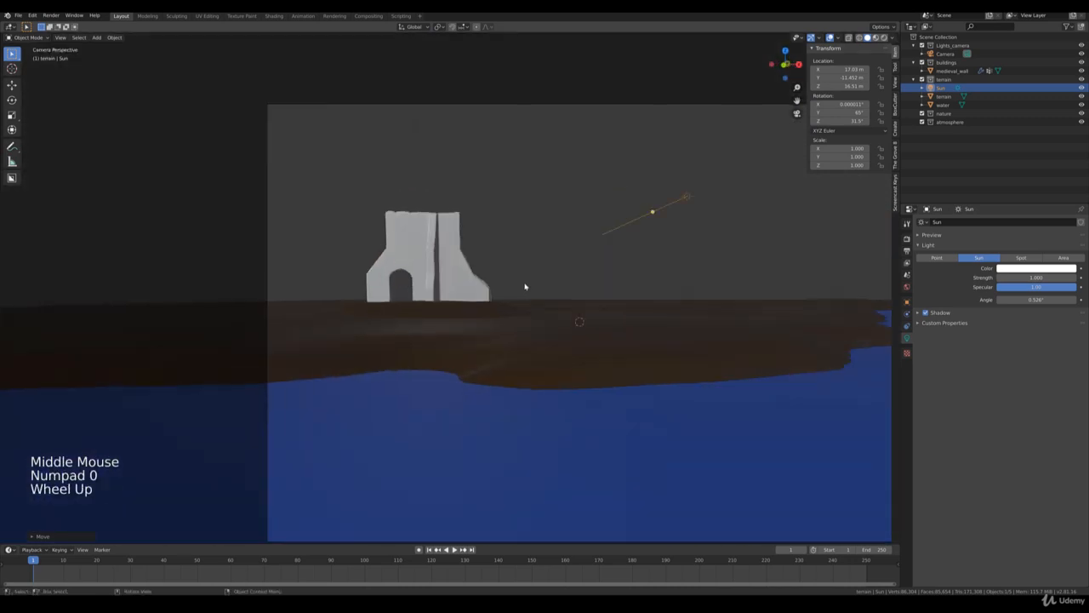
{"action": "scroll", "coordinate": [562, 290], "scroll_direction": "down", "scroll_amount": 3}
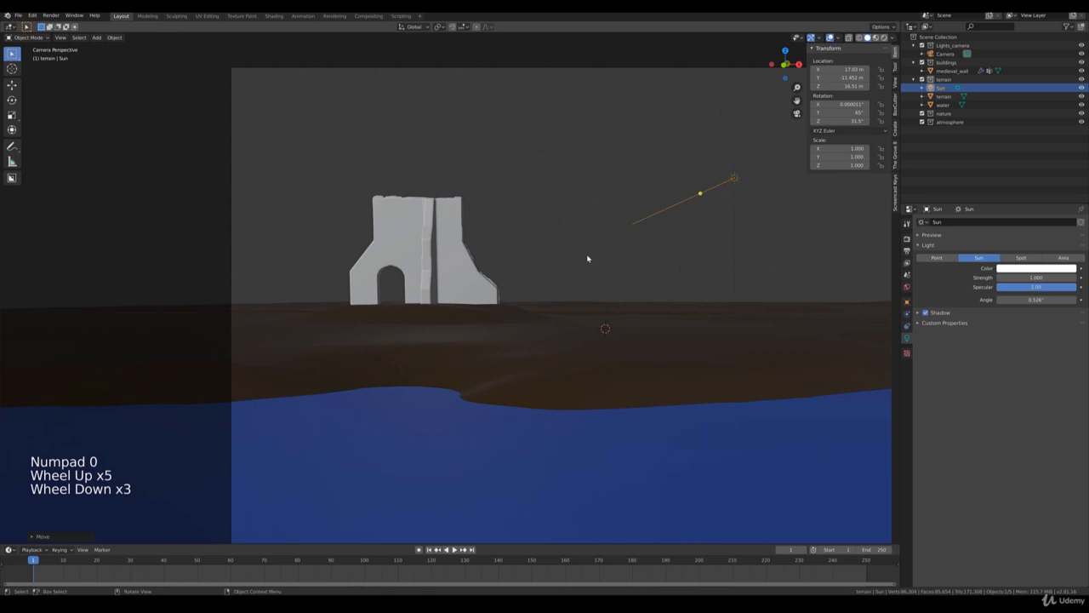
Switch the viewport to Rendered shading and set the Sun's strength to 3
{"action": "key", "text": "z"}
{"action": "left_click", "coordinate": [593, 212]}
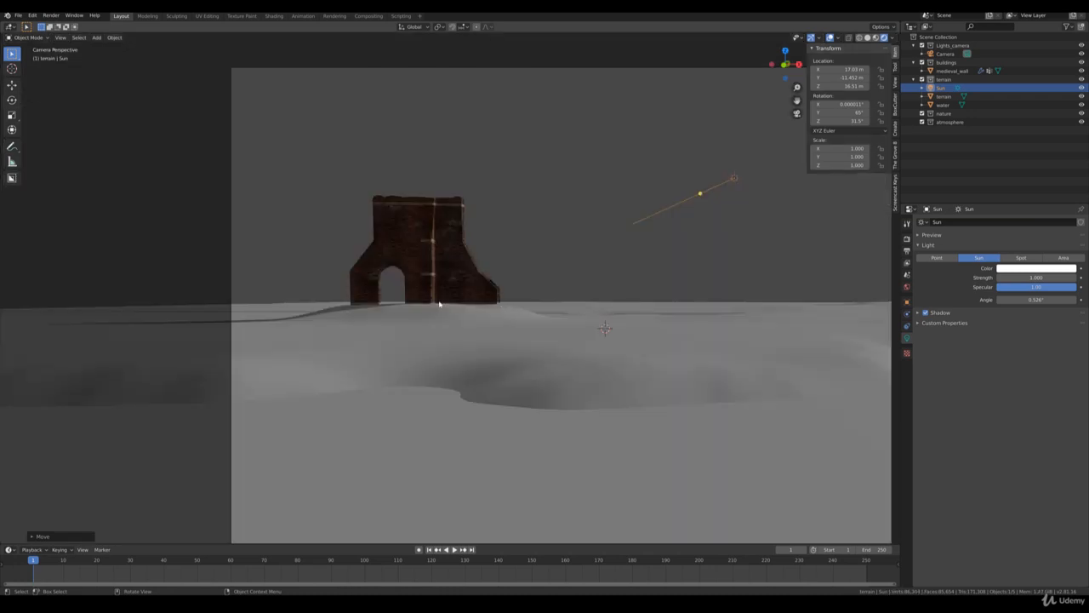
{"action": "left_click", "coordinate": [1033, 278]}
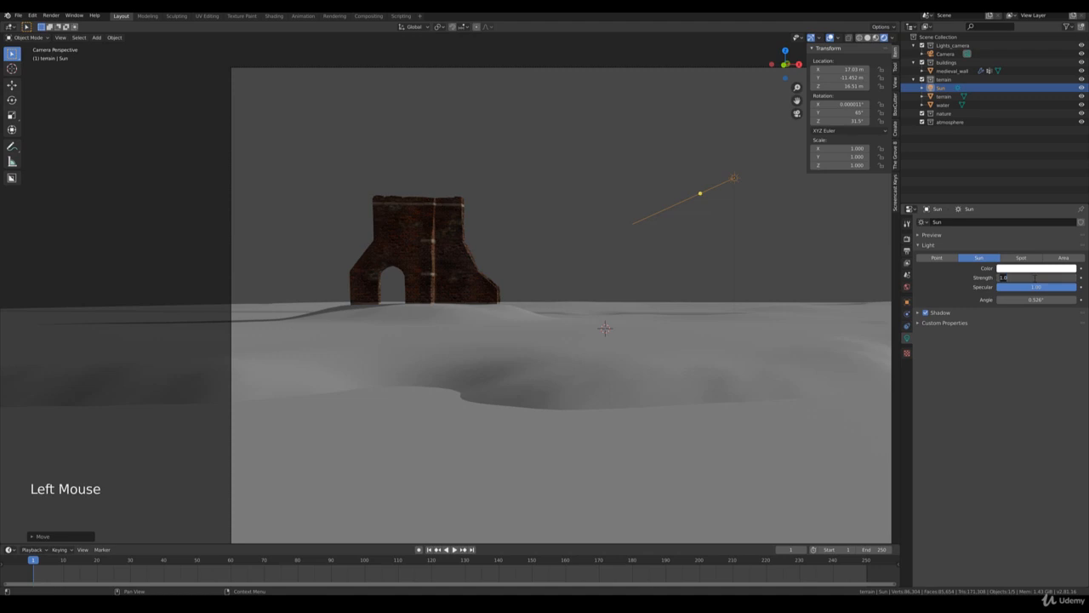
{"action": "type", "text": "3"}
{"action": "key", "text": "Return"}
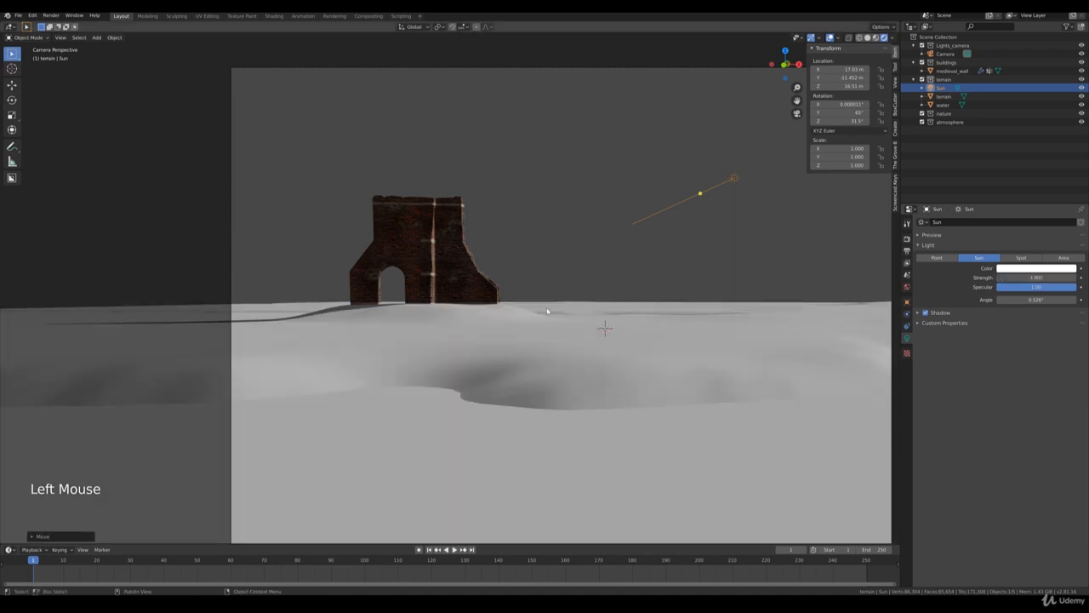
Use a Sky Texture as the world background colour and set the world strength to 0.2
{"action": "left_click", "coordinate": [908, 287]}
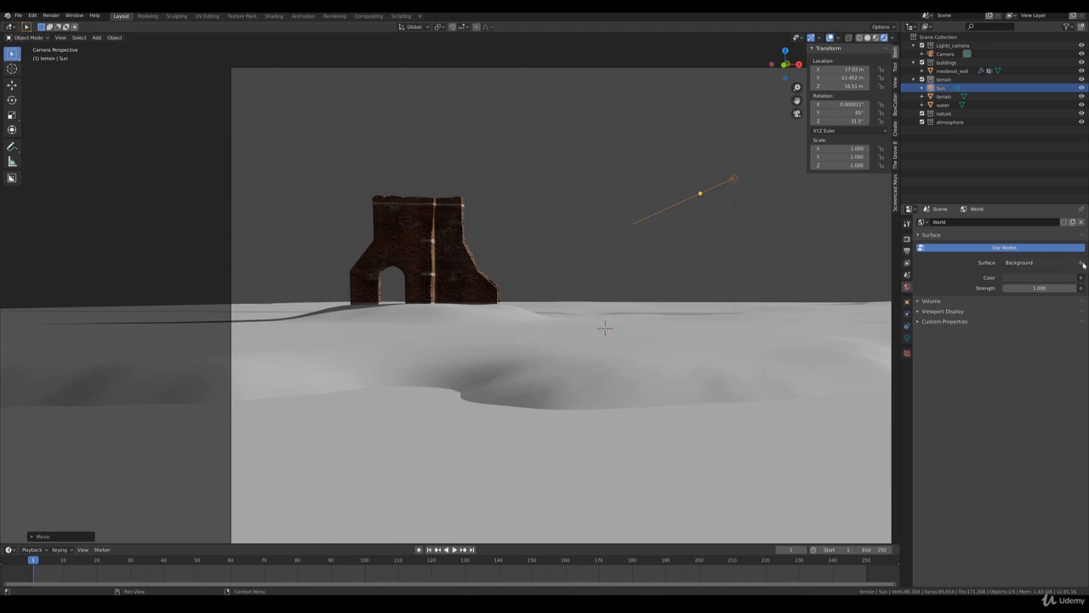
{"action": "left_click", "coordinate": [1082, 278]}
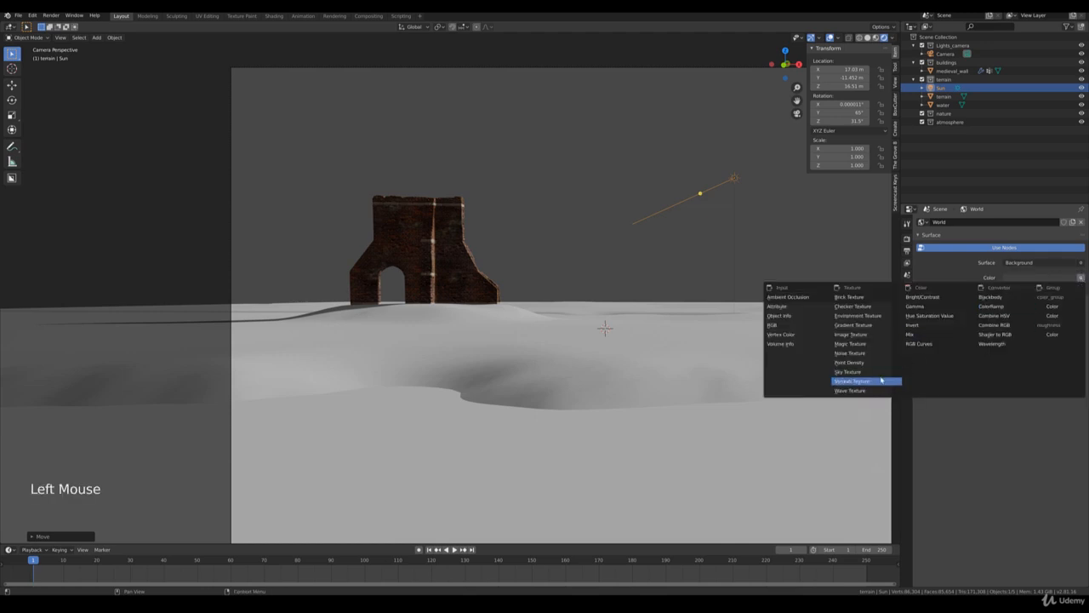
{"action": "left_click", "coordinate": [868, 372]}
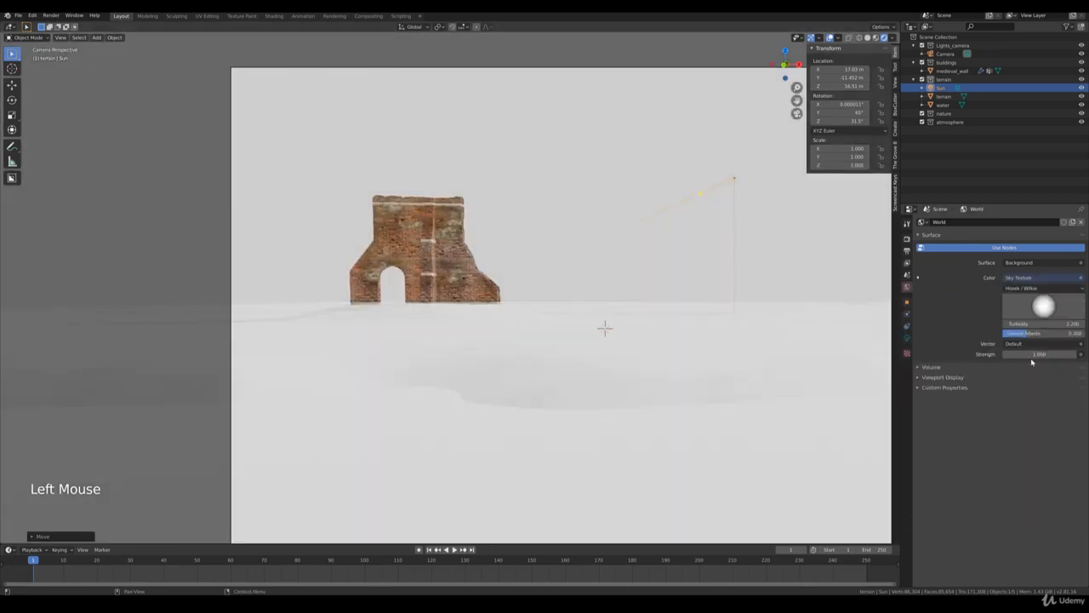
{"action": "double_click", "coordinate": [1033, 354]}
{"action": "type", "text": "0.2"}
{"action": "key", "text": "Return"}
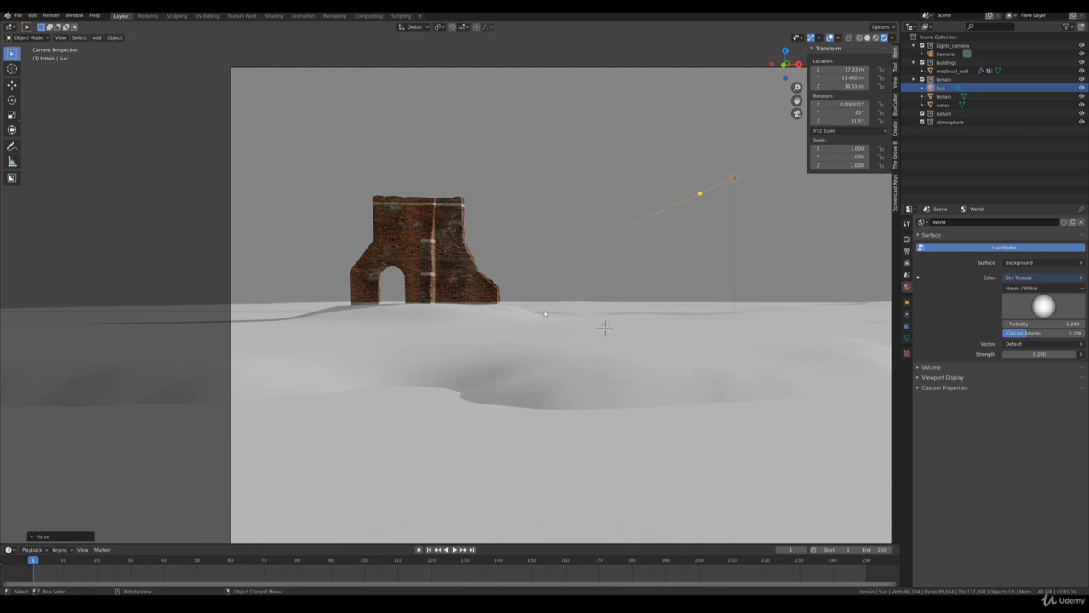
Select the camera and raise it to about Z 5.17 m, keeping the wall in frame
{"action": "scroll", "coordinate": [545, 313], "scroll_direction": "down", "scroll_amount": 3}
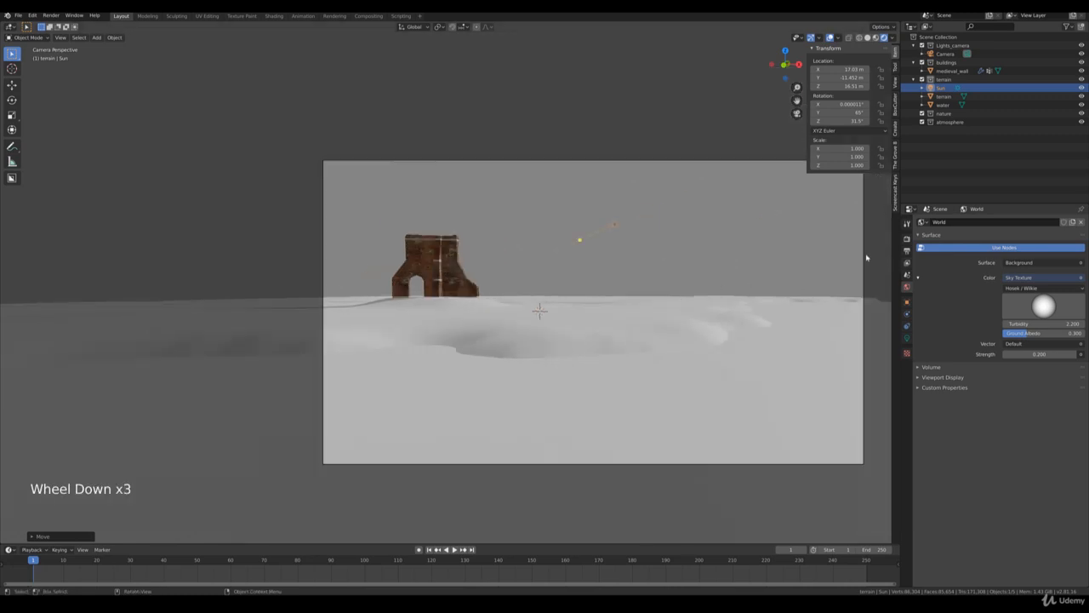
{"action": "left_click", "coordinate": [865, 257]}
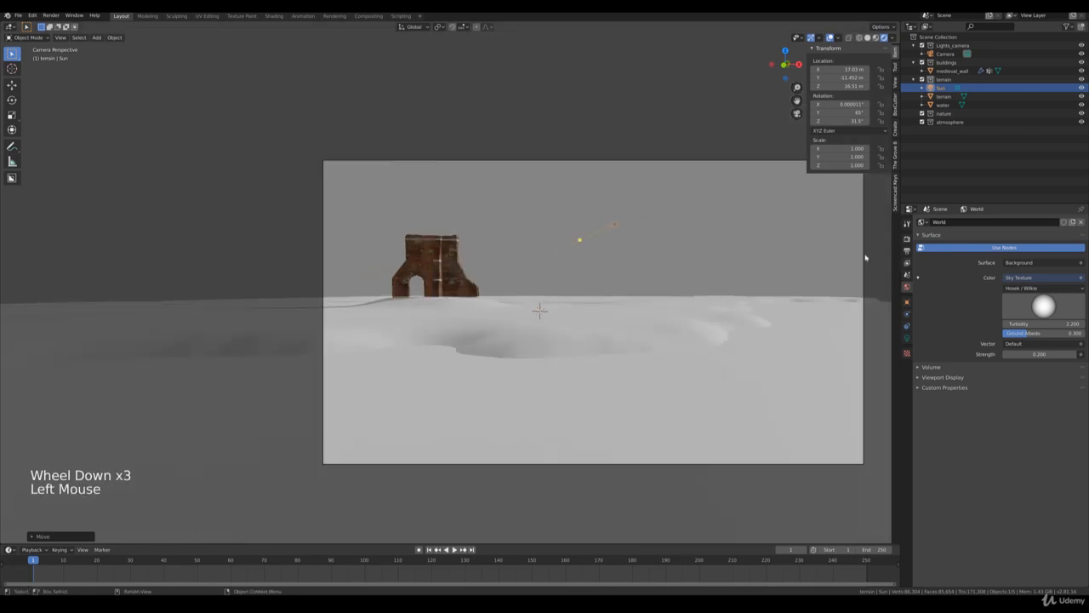
{"action": "key", "text": "g"}
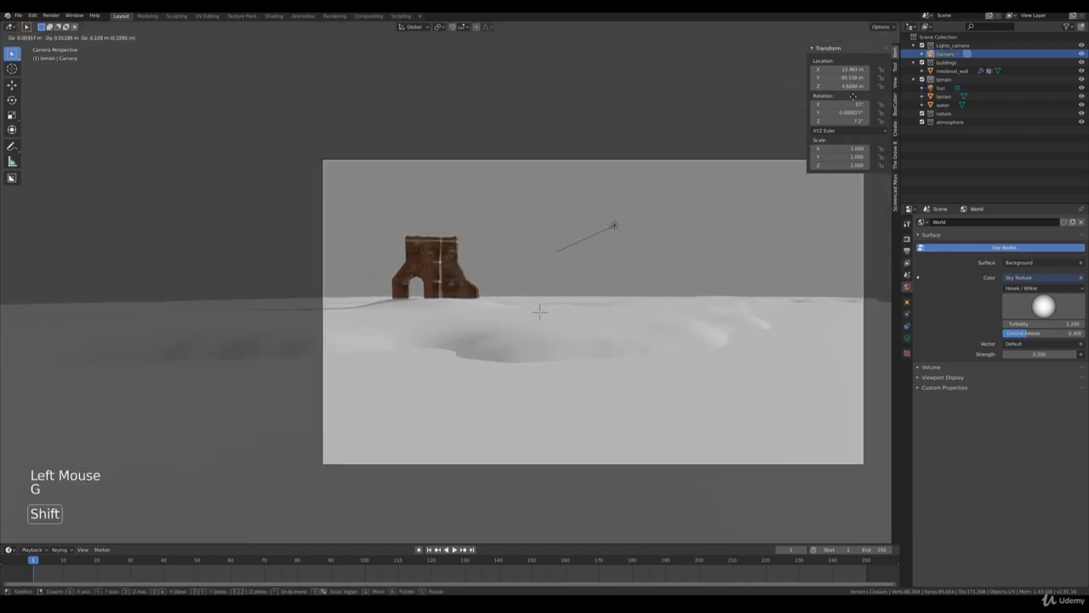
{"action": "key", "text": "g"}
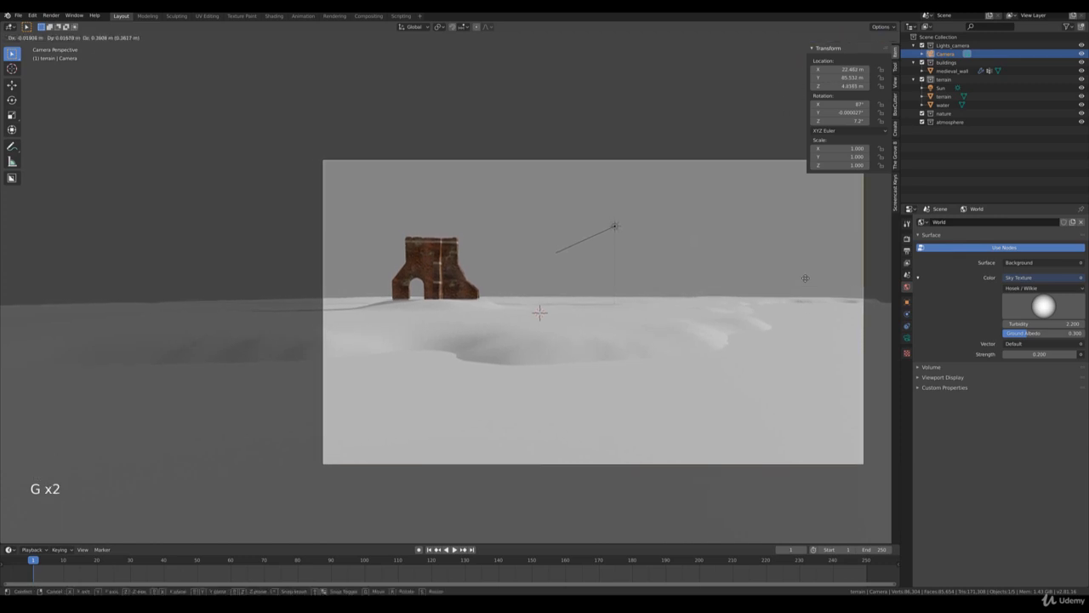
{"action": "left_click", "coordinate": [803, 263]}
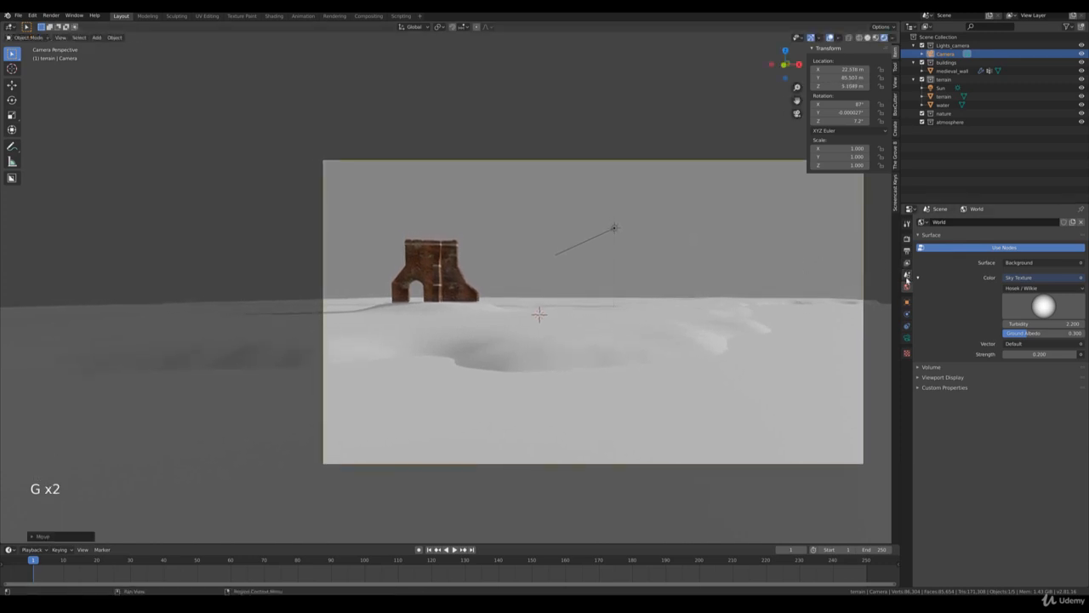
Set the camera's focal length to 30 mm
{"action": "left_click", "coordinate": [907, 339]}
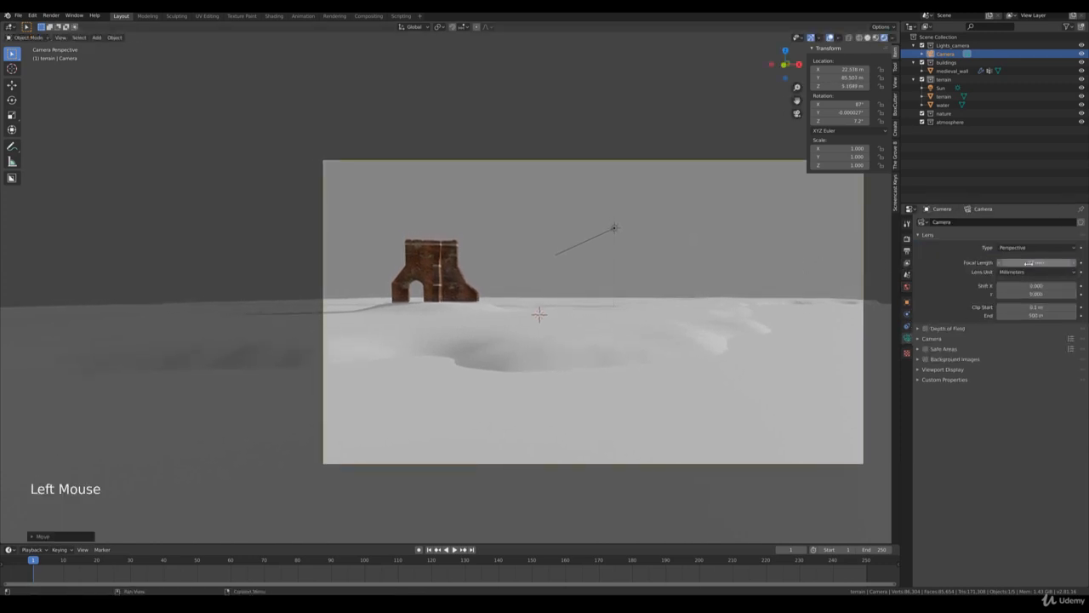
{"action": "middle_click_drag", "start_coordinate": [832, 292], "coordinate": [777, 277], "text": "shift"}
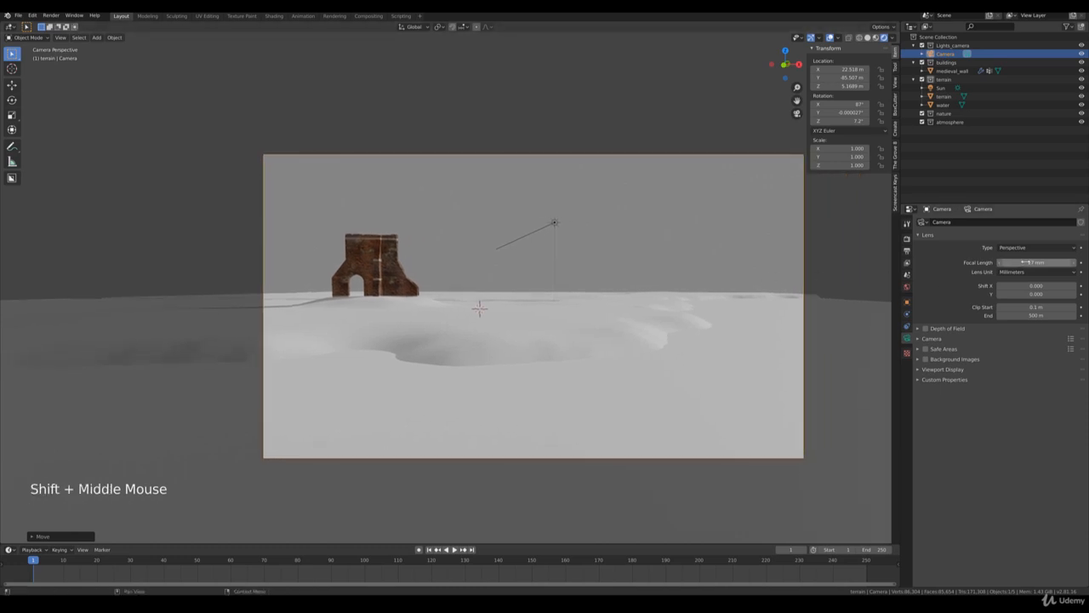
{"action": "left_click_drag", "start_coordinate": [1027, 262], "coordinate": [1036, 262], "text": "shift"}
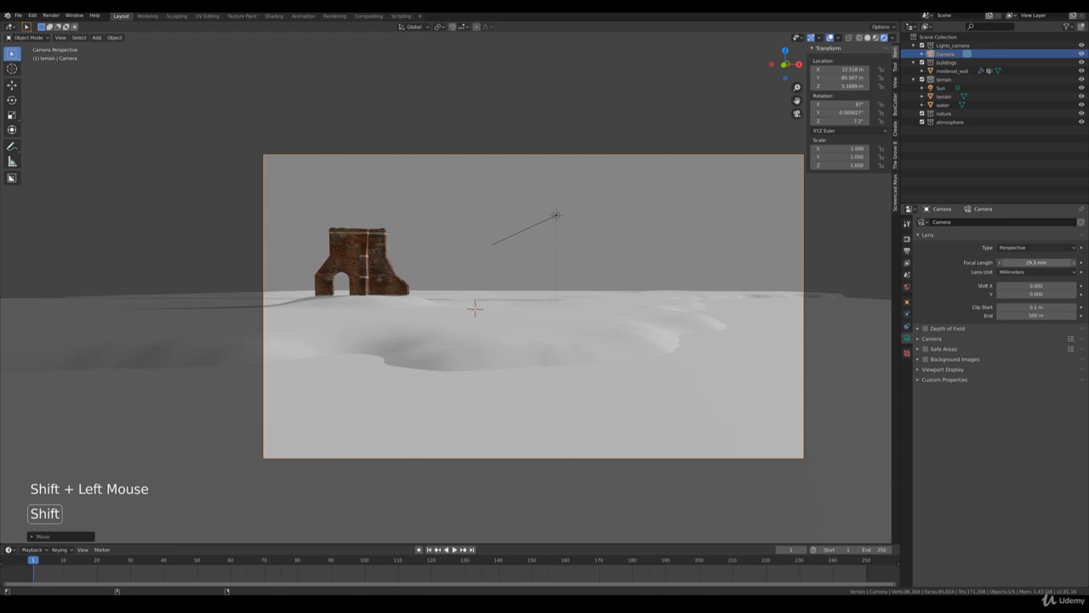
{"action": "left_click", "coordinate": [1026, 262]}
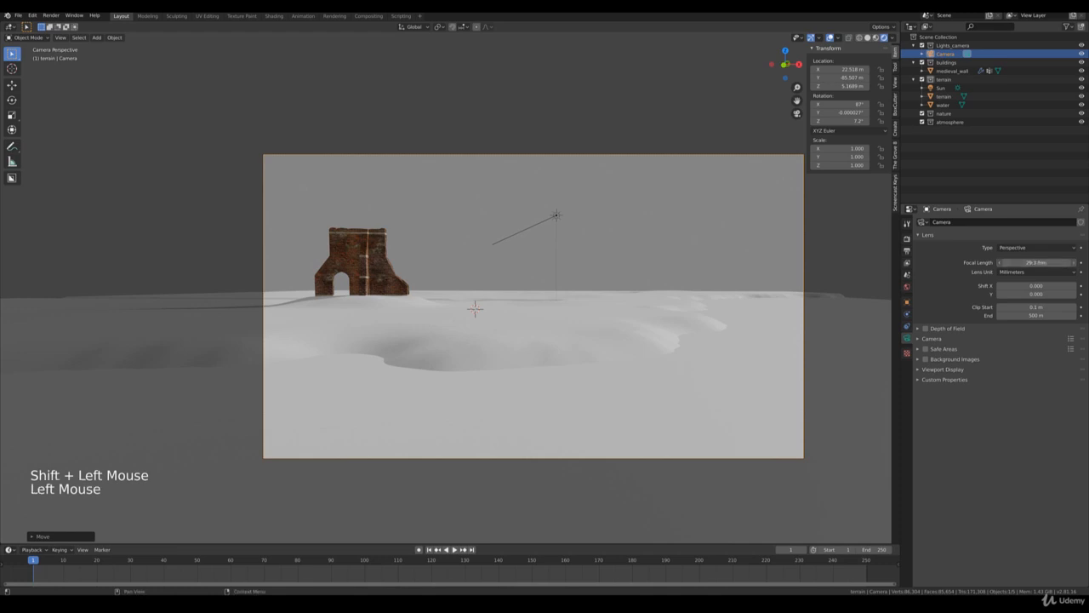
{"action": "type", "text": "30"}
{"action": "key", "text": "Return"}
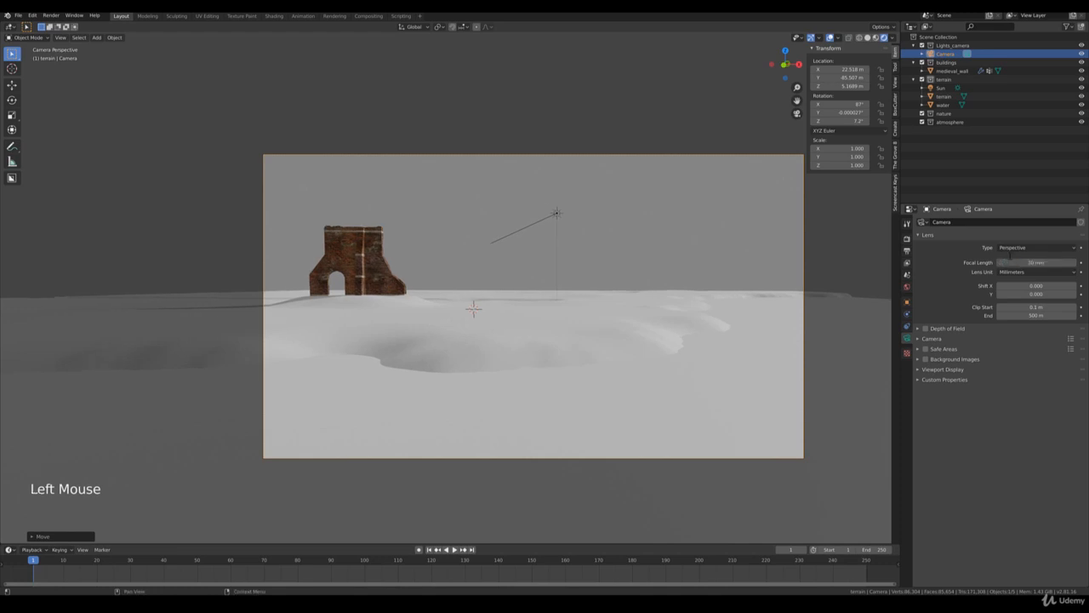
Re-aim the camera with walk navigation to about 88.6° X and 9.59° Z rotation, and switch the viewport to Solid shading
{"action": "key", "text": "shift+grave"}
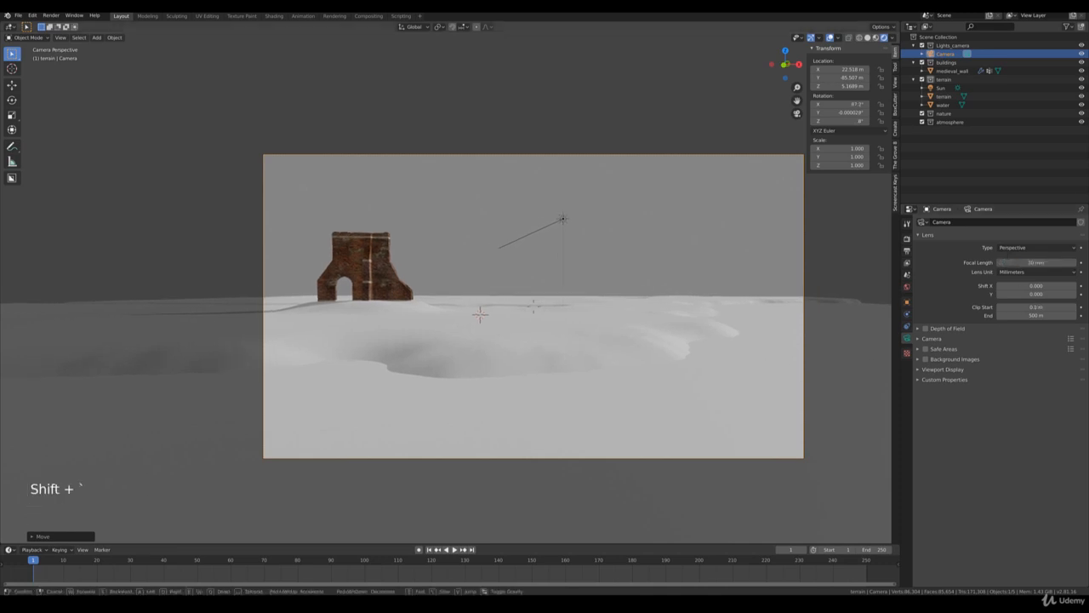
{"action": "left_click", "coordinate": [450, 290]}
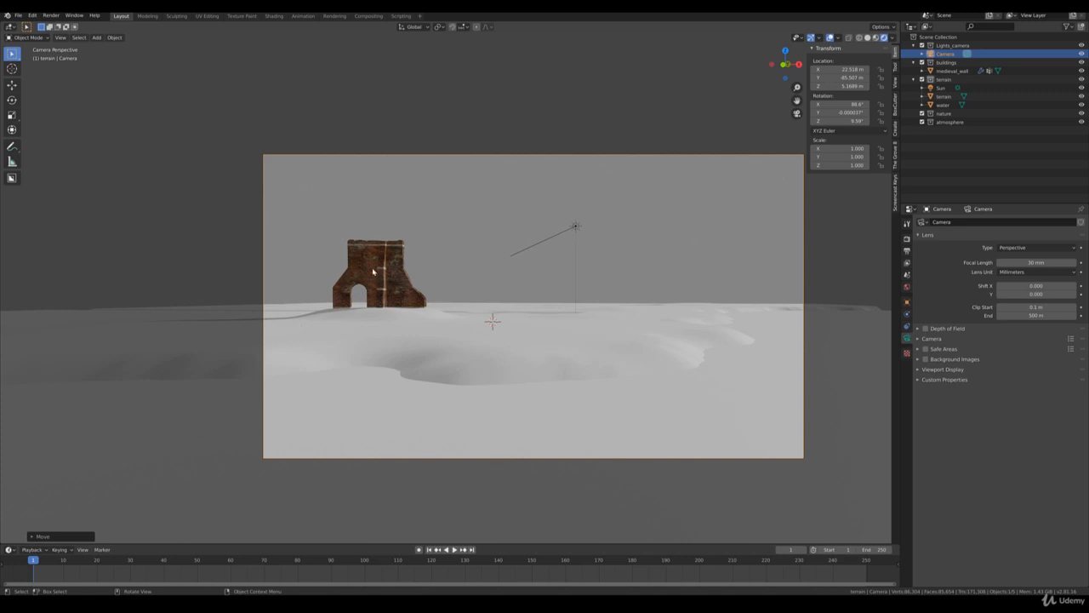
{"action": "left_click", "coordinate": [451, 368]}
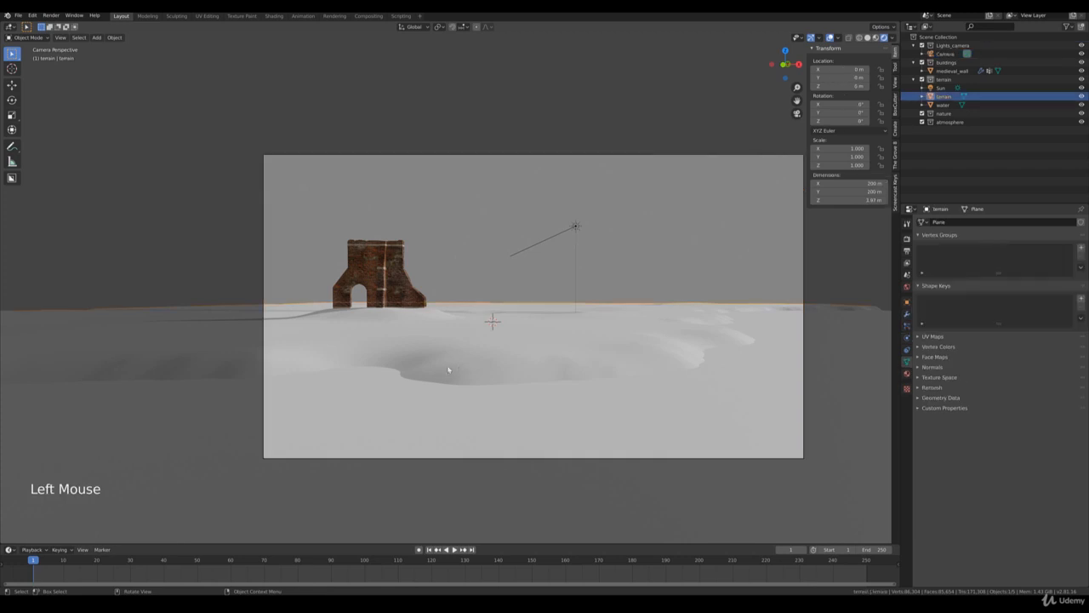
{"action": "key", "text": "z"}
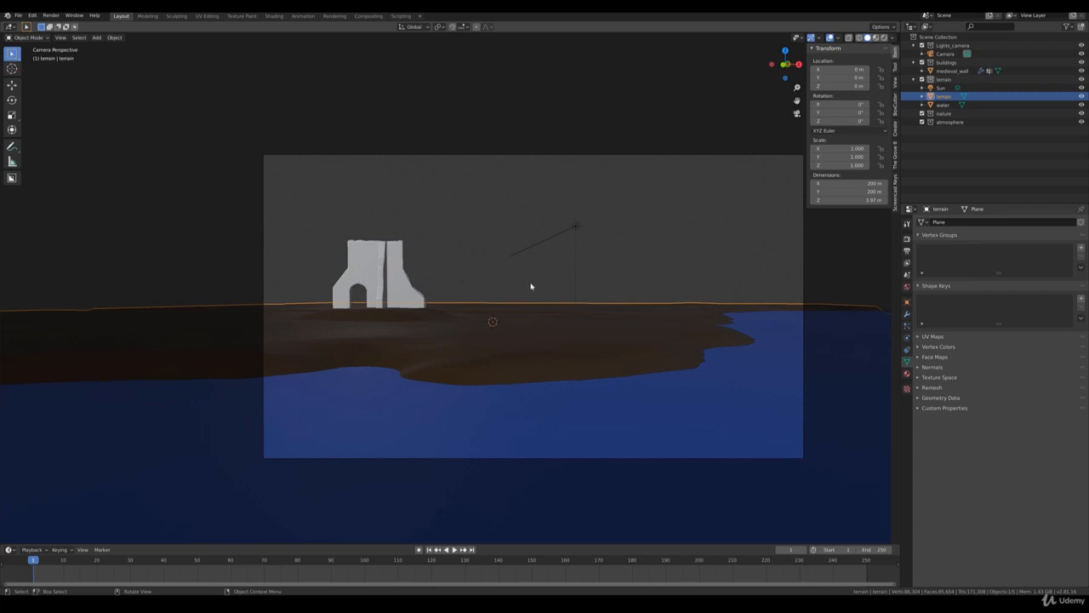
Exclude the buildings collection from the view layer and include it again
{"action": "left_click", "coordinate": [383, 252]}
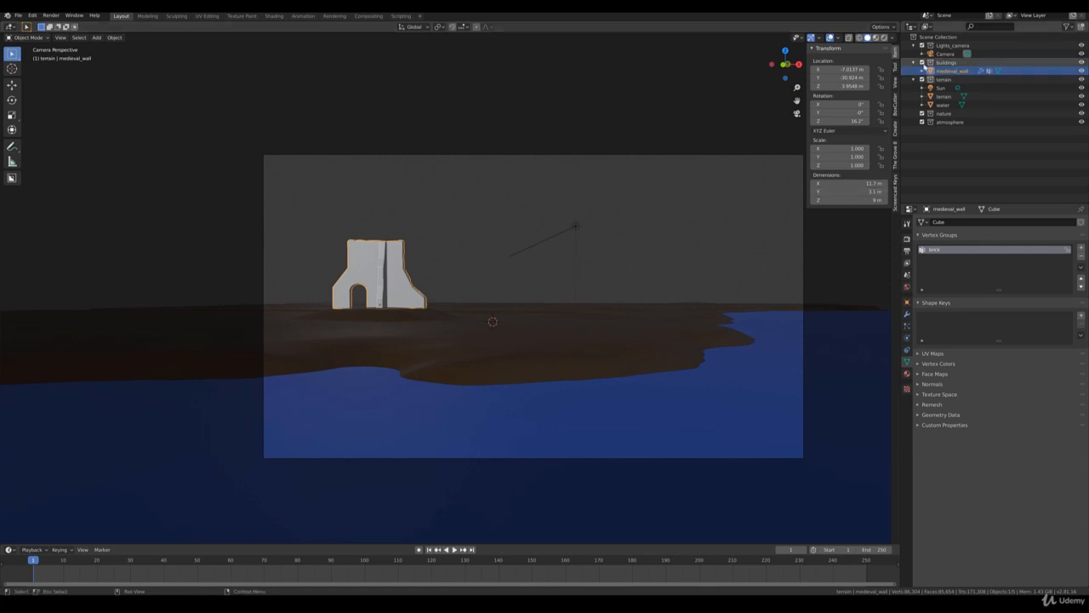
{"action": "left_click", "coordinate": [921, 62]}
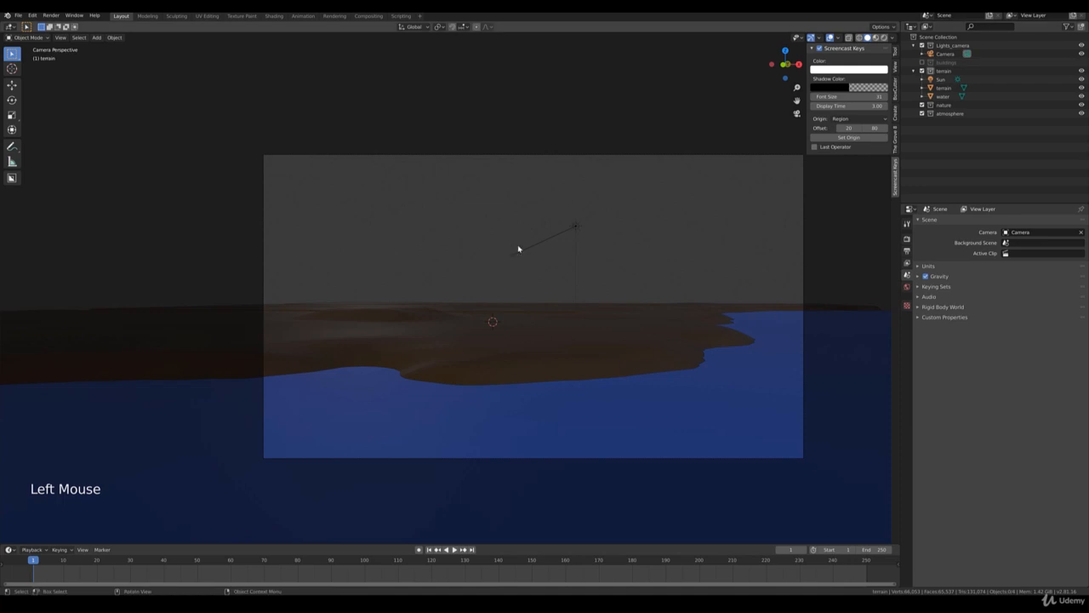
{"action": "left_click", "coordinate": [922, 62]}
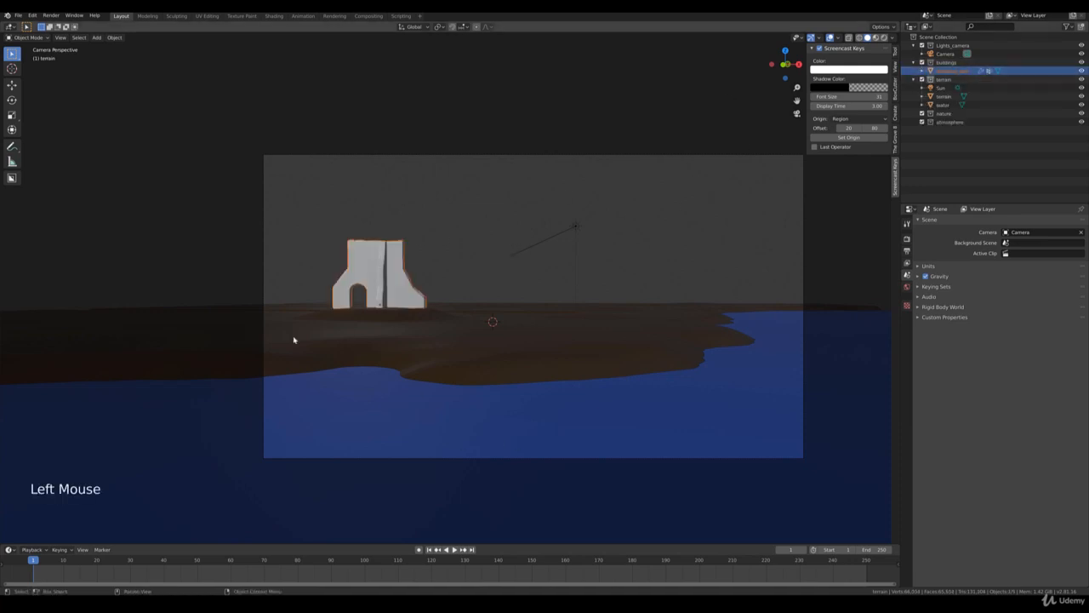
Show the medieval wall's Subdivision and Displace modifier settings and hide the viewport's transform properties
{"action": "scroll", "coordinate": [293, 340], "scroll_direction": "up", "scroll_amount": 2}
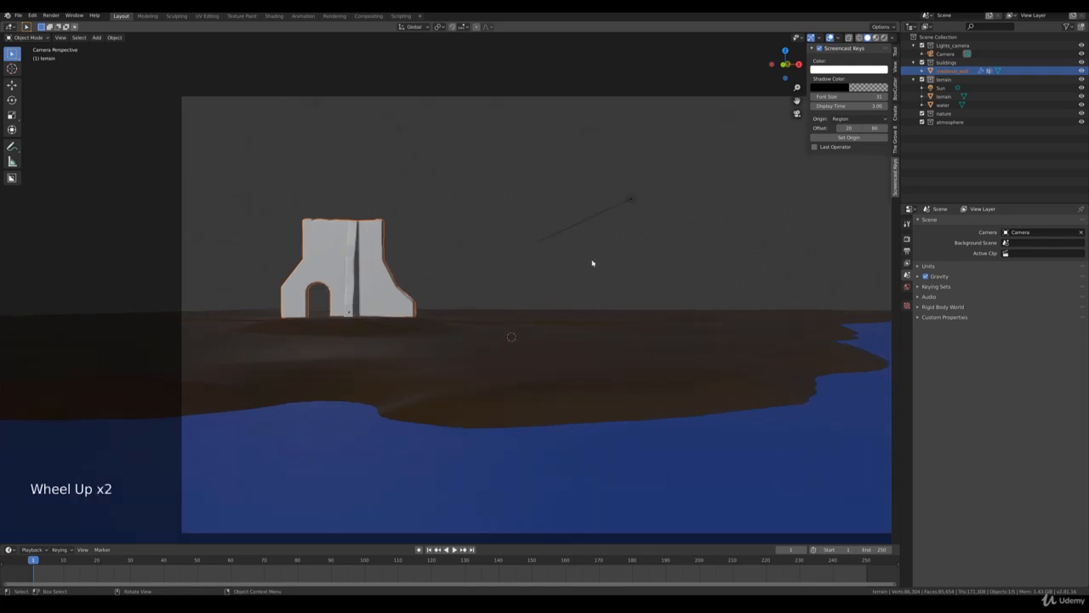
{"action": "left_click", "coordinate": [505, 261]}
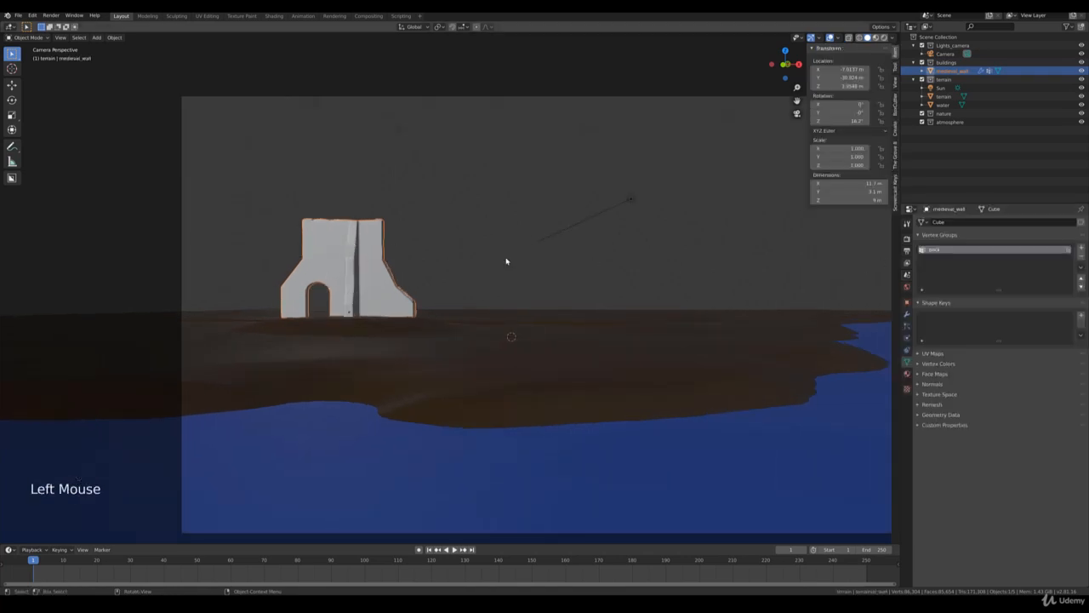
{"action": "left_click", "coordinate": [907, 314]}
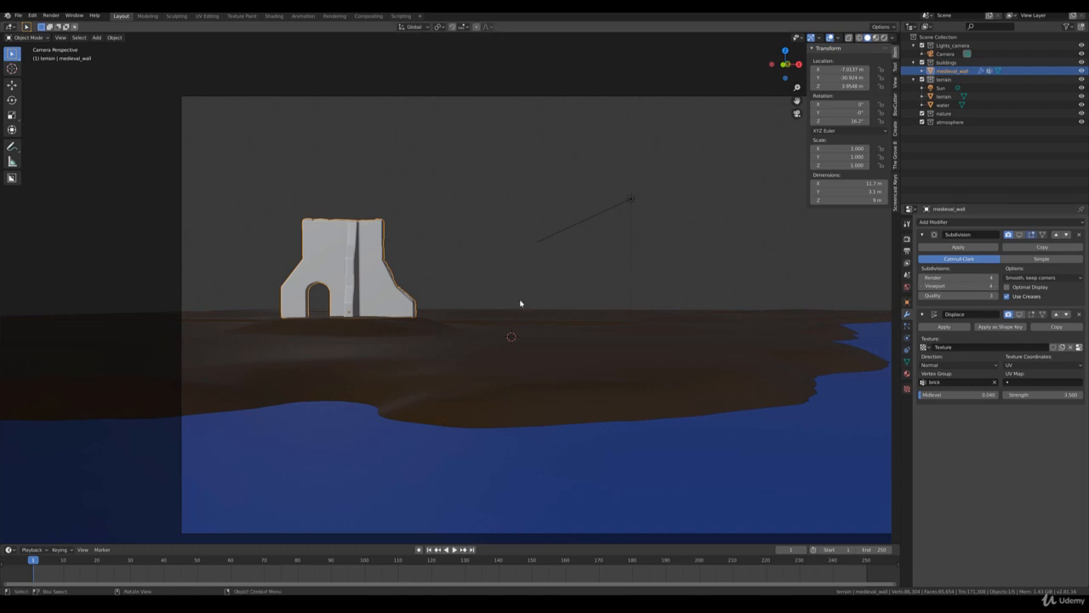
{"action": "scroll", "coordinate": [582, 280], "scroll_direction": "down", "scroll_amount": 1}
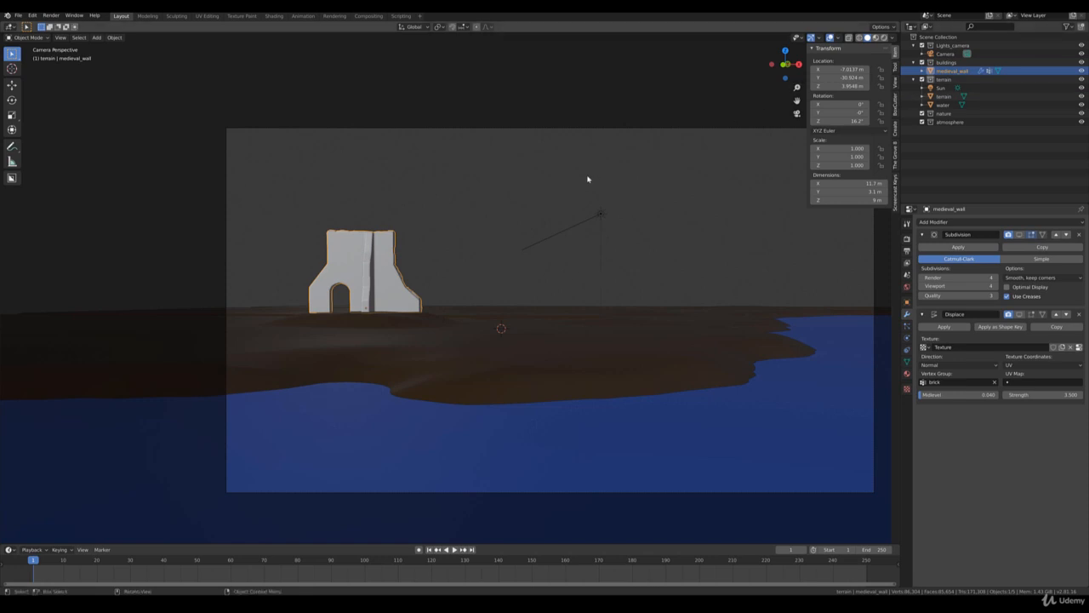
{"action": "key", "text": "n"}
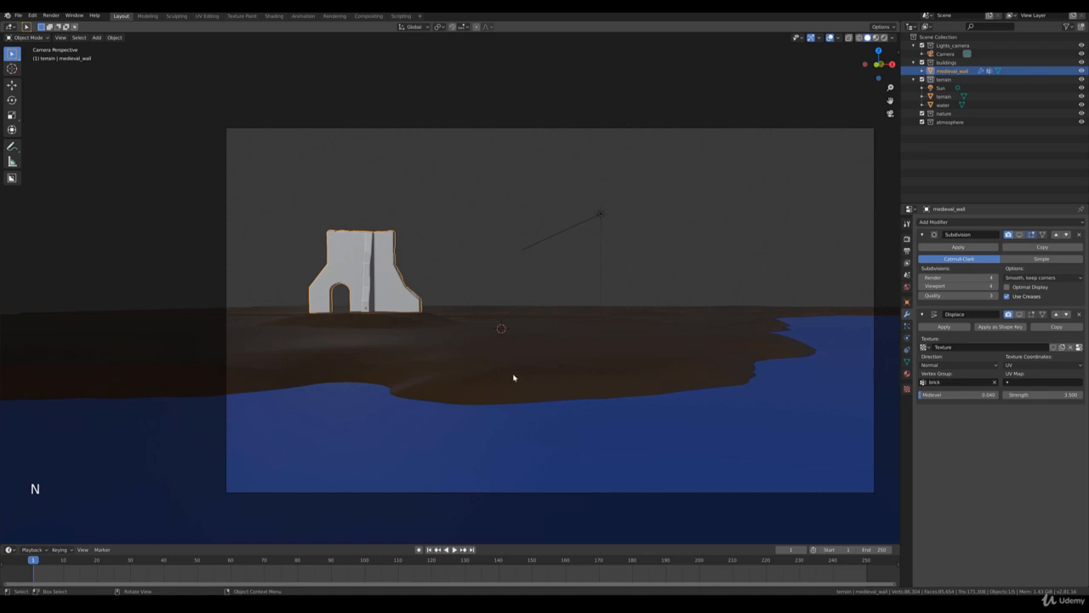